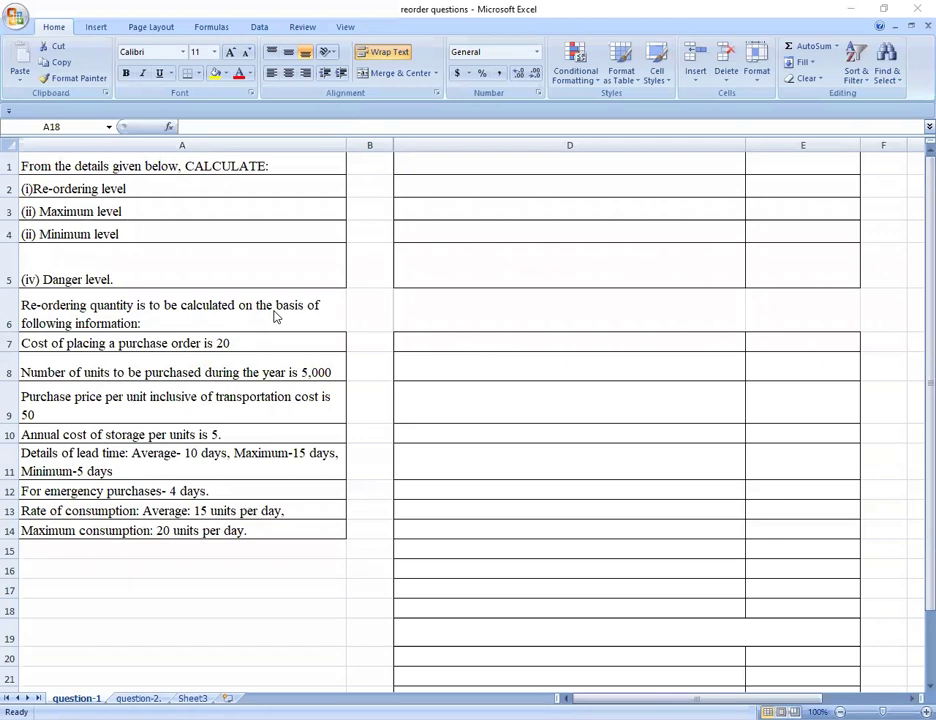
# Step: Choose the Automatic font colour and apply it to the hidden "Basic Data:" heading in D1
pyautogui.click(251, 75)
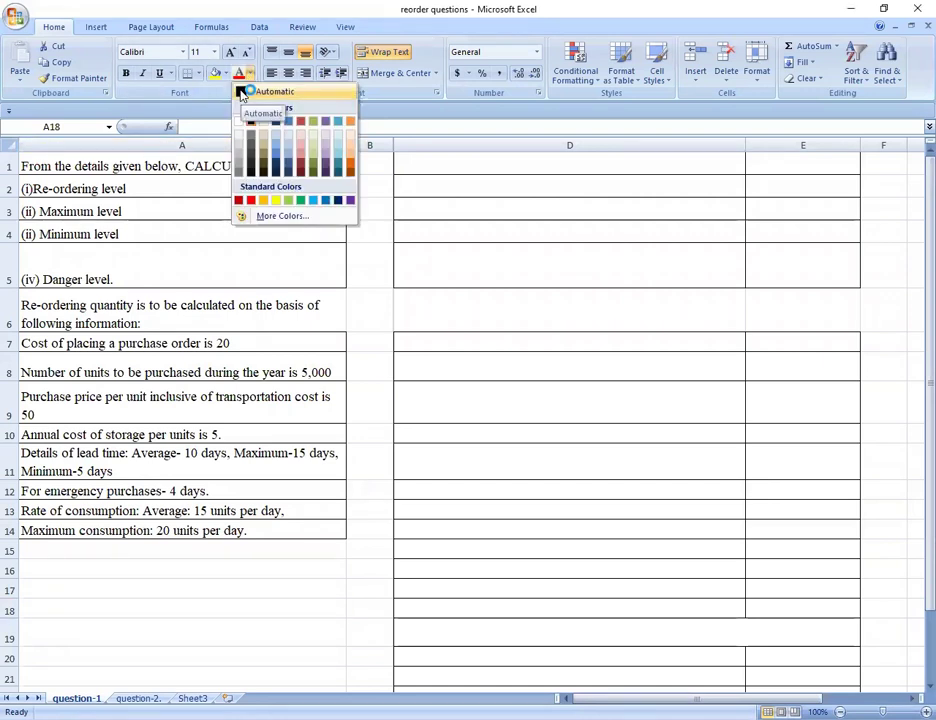
pyautogui.click(250, 92)
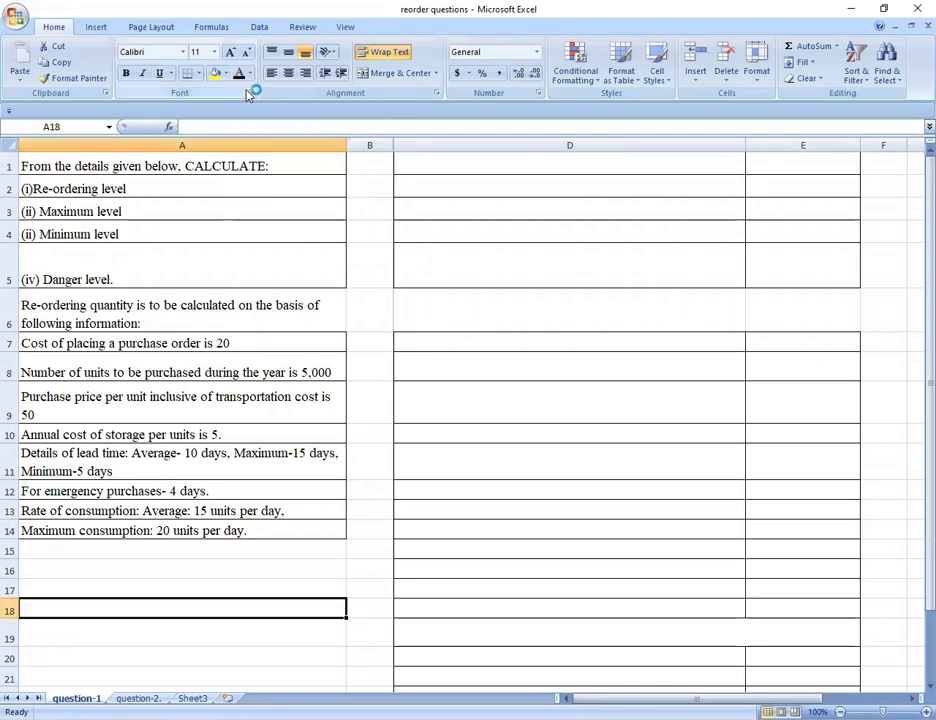
pyautogui.click(464, 159)
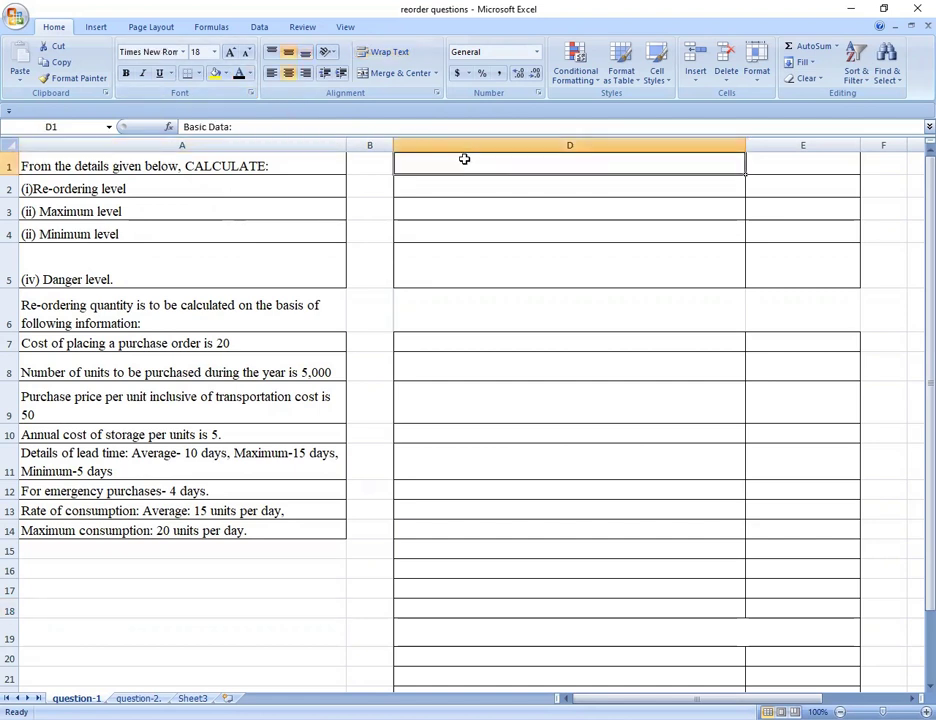
pyautogui.click(240, 78)
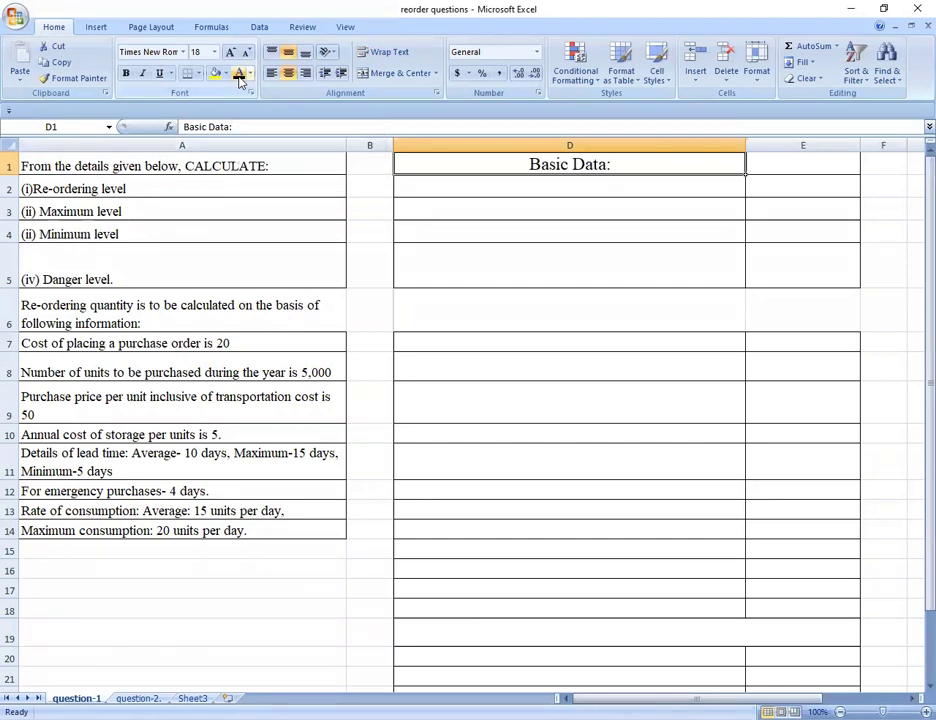
# Step: Apply the Automatic font colour to the annual purchase units label in D2 and its value in E2
pyautogui.press('Down')
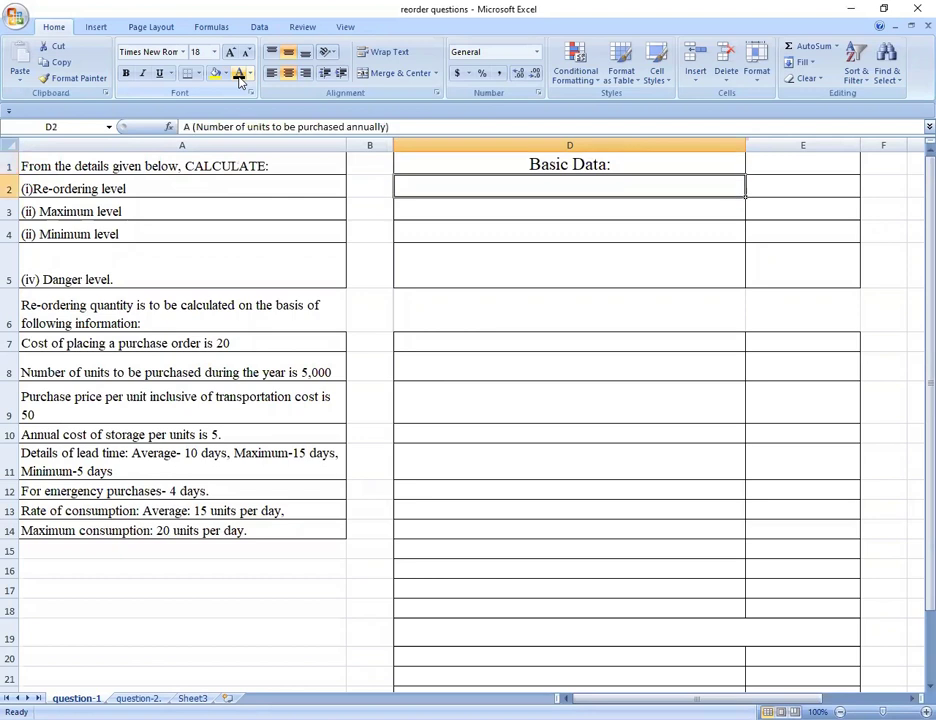
pyautogui.click(240, 78)
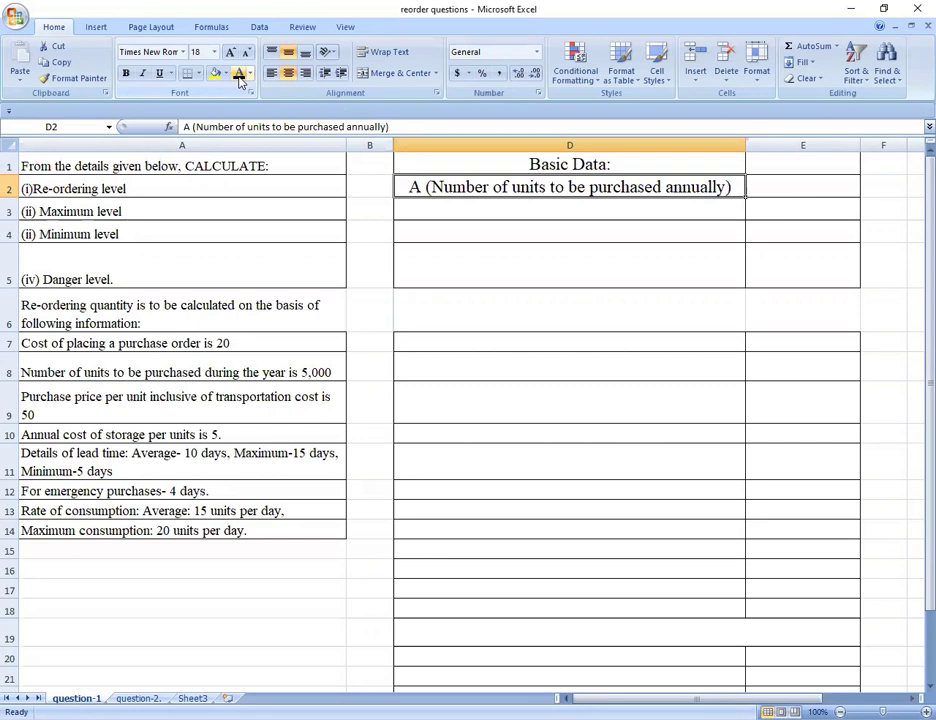
pyautogui.press('Right')
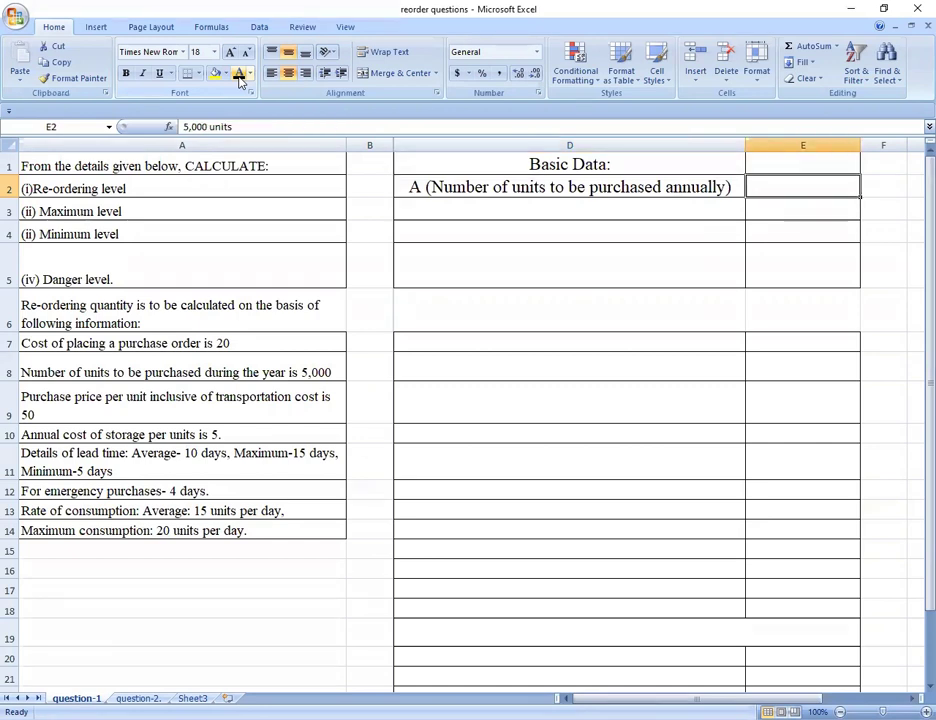
pyautogui.click(239, 80)
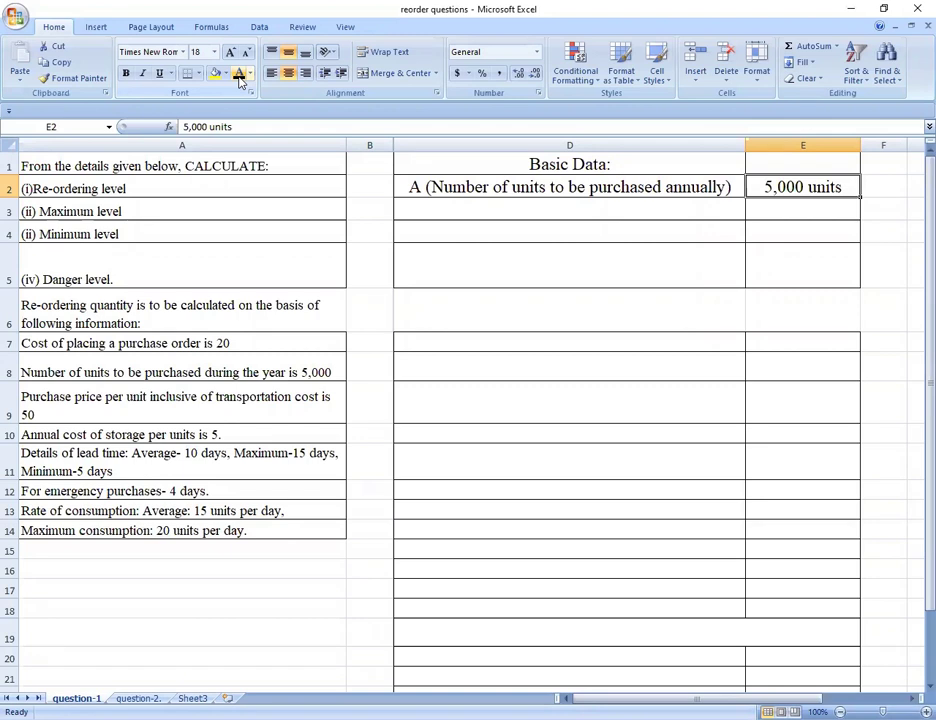
# Step: Apply the Automatic font colour to the ordering cost per order label in D3 and its value in E3
pyautogui.press('Left')
pyautogui.press('Down')
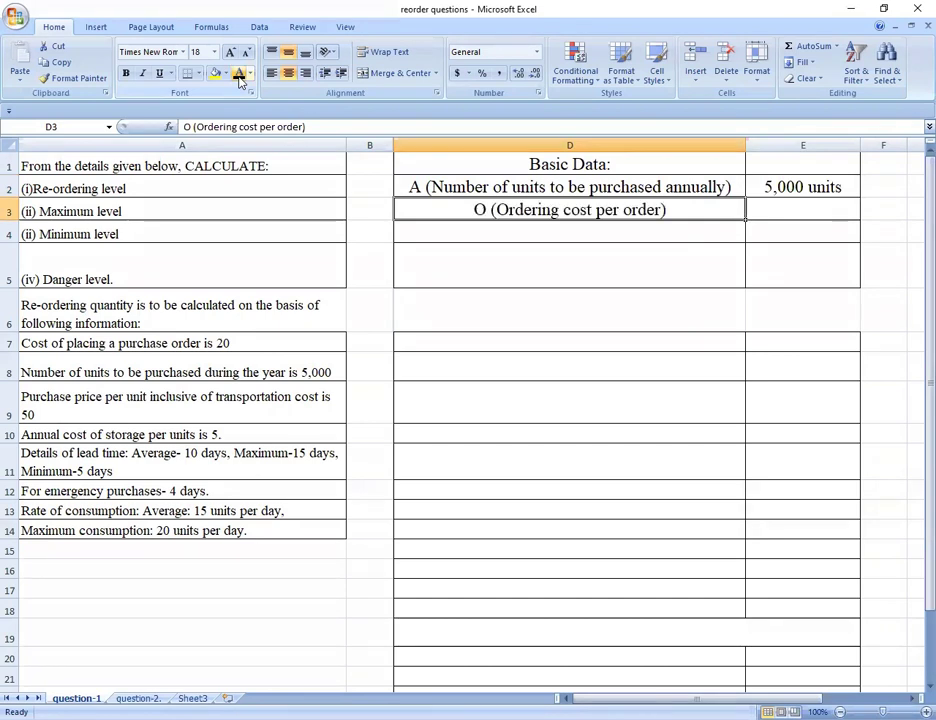
pyautogui.press('Right')
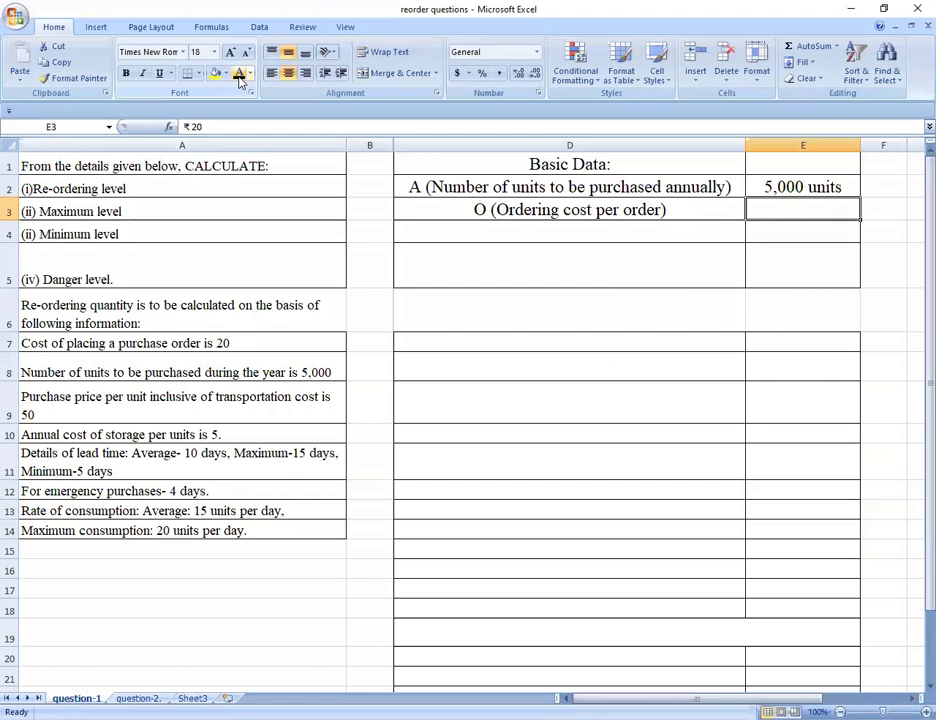
pyautogui.click(239, 80)
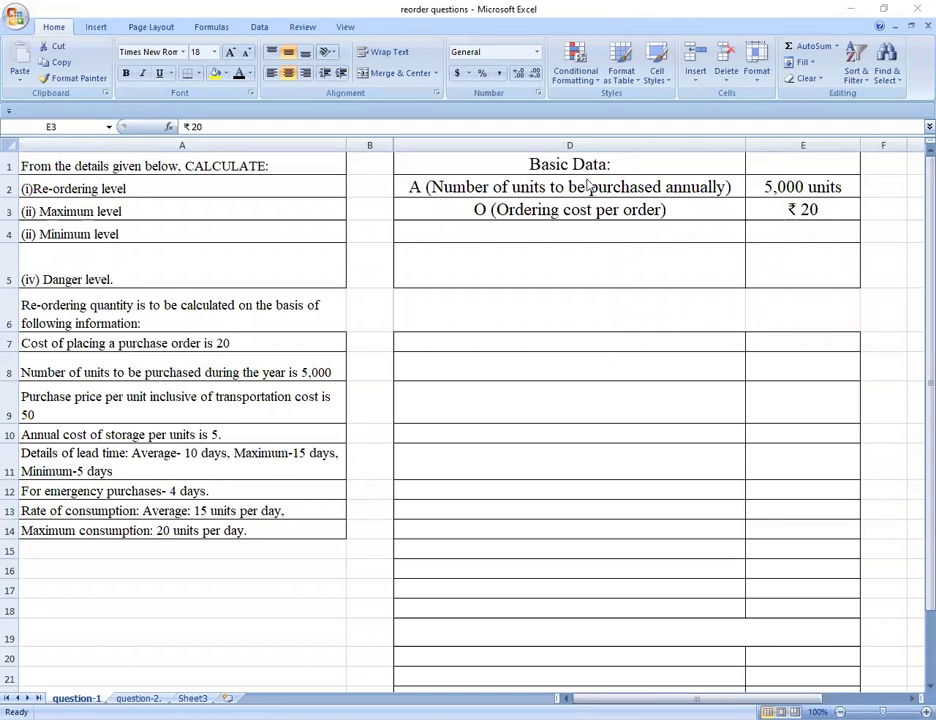
pyautogui.click(795, 213)
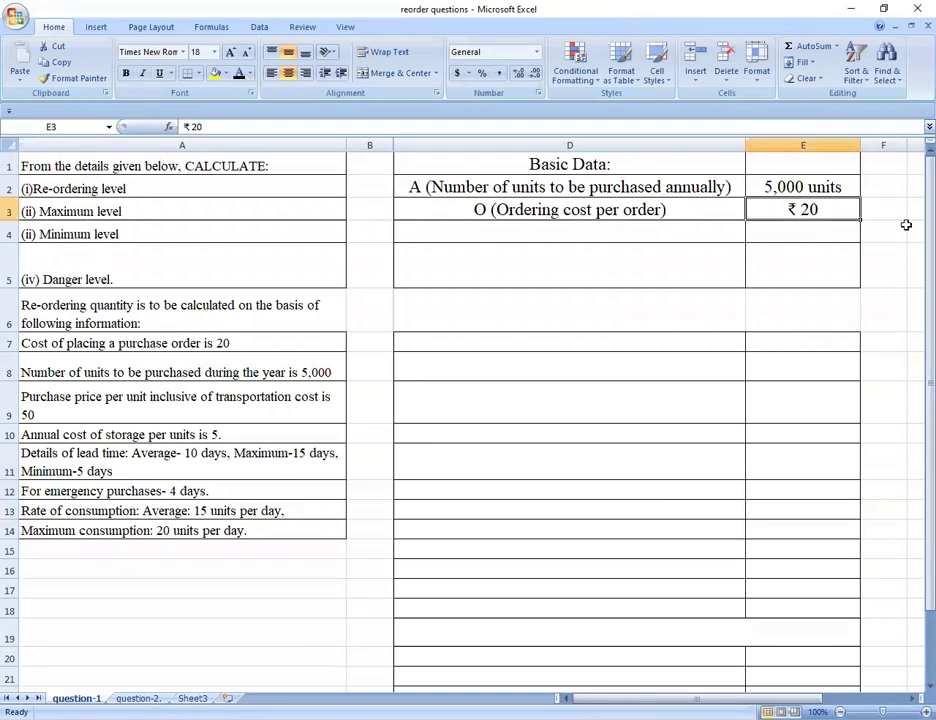
# Step: Apply the Automatic font colour to the annual storage cost per unit label in D4 and its value in E4
pyautogui.press('Down')
pyautogui.press('Left')
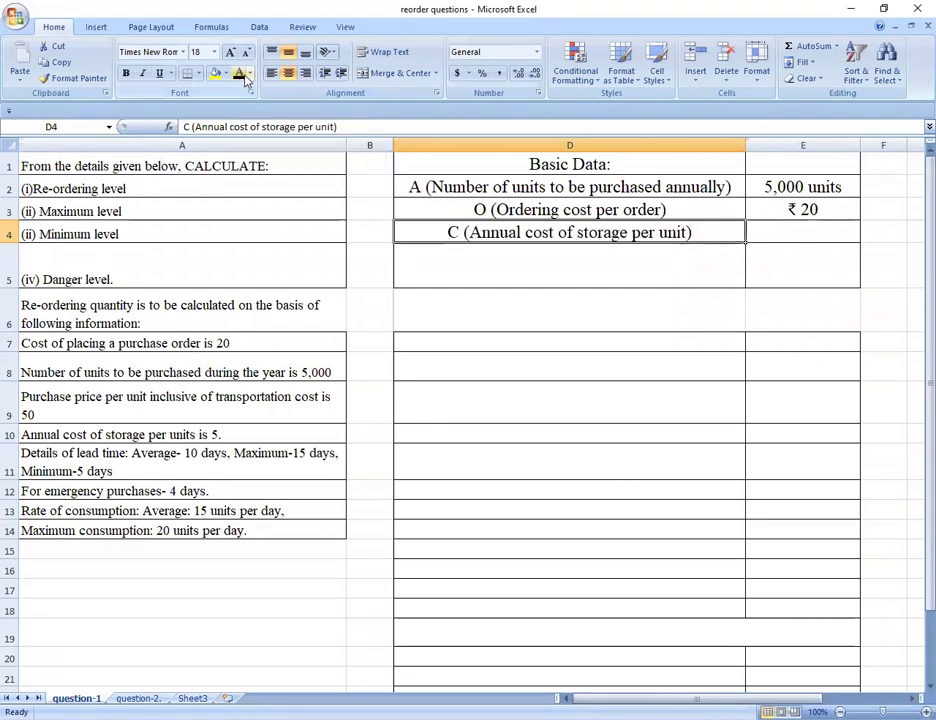
pyautogui.press('Tab')
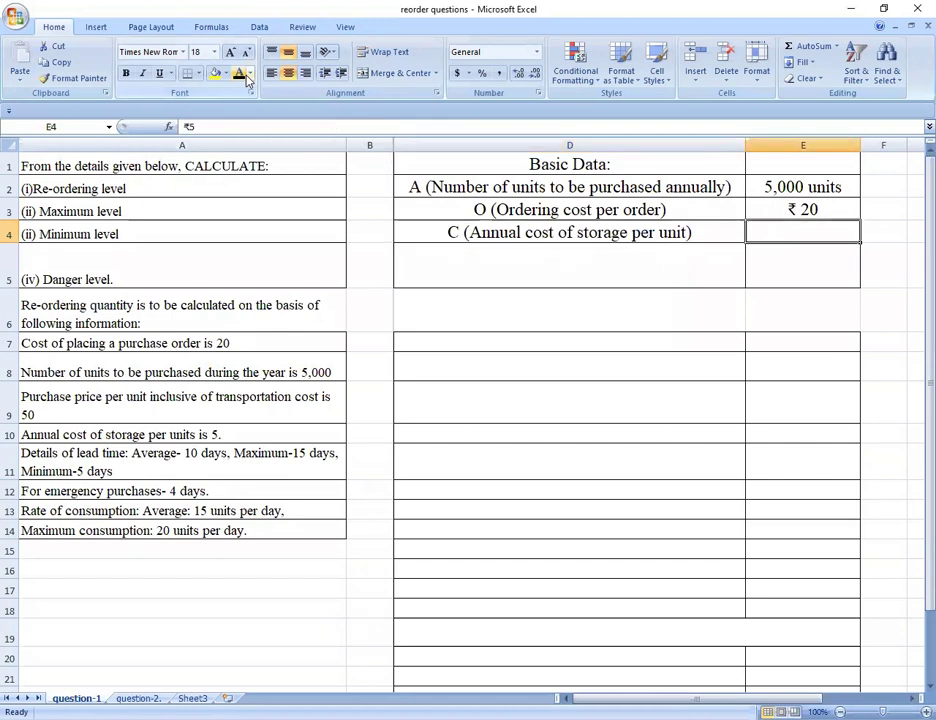
pyautogui.click(239, 77)
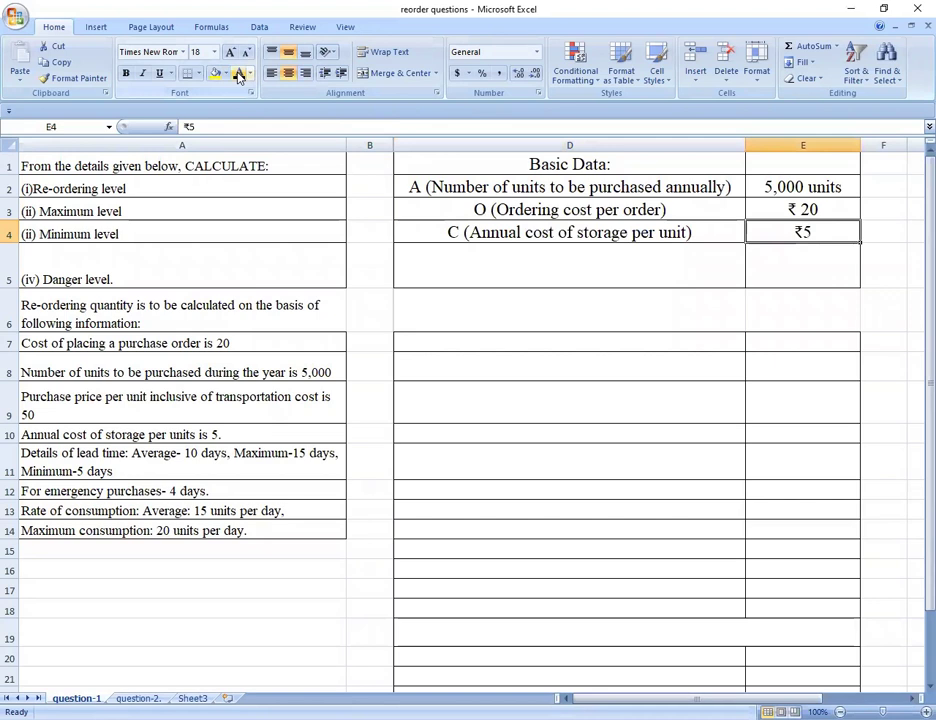
# Step: Apply the Automatic font colour to the purchase price per unit label in D5 and its value in E5
pyautogui.press('Down')
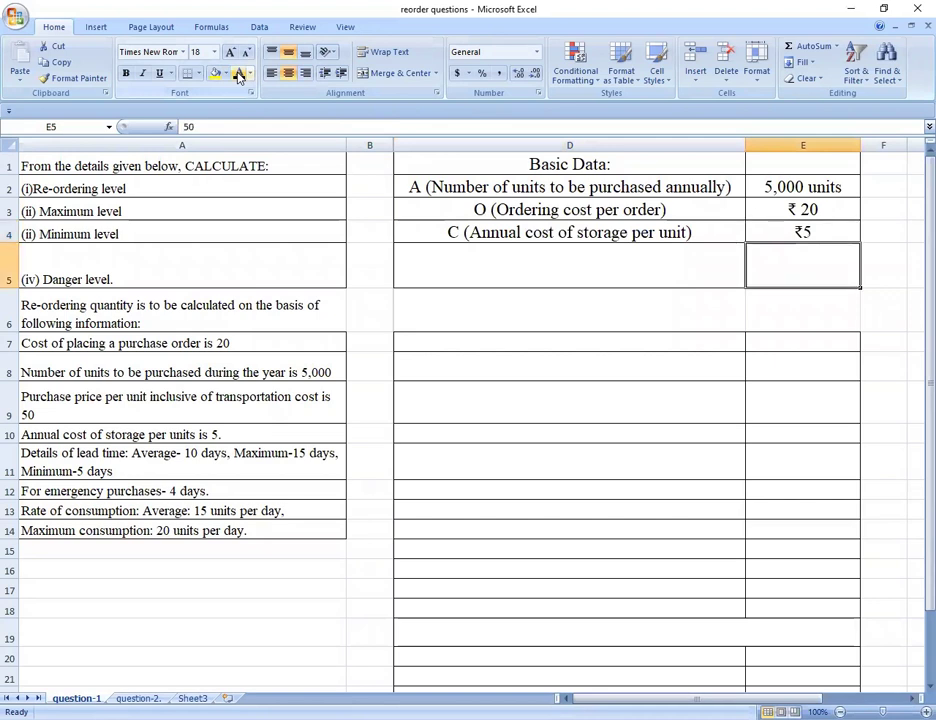
pyautogui.press('Left')
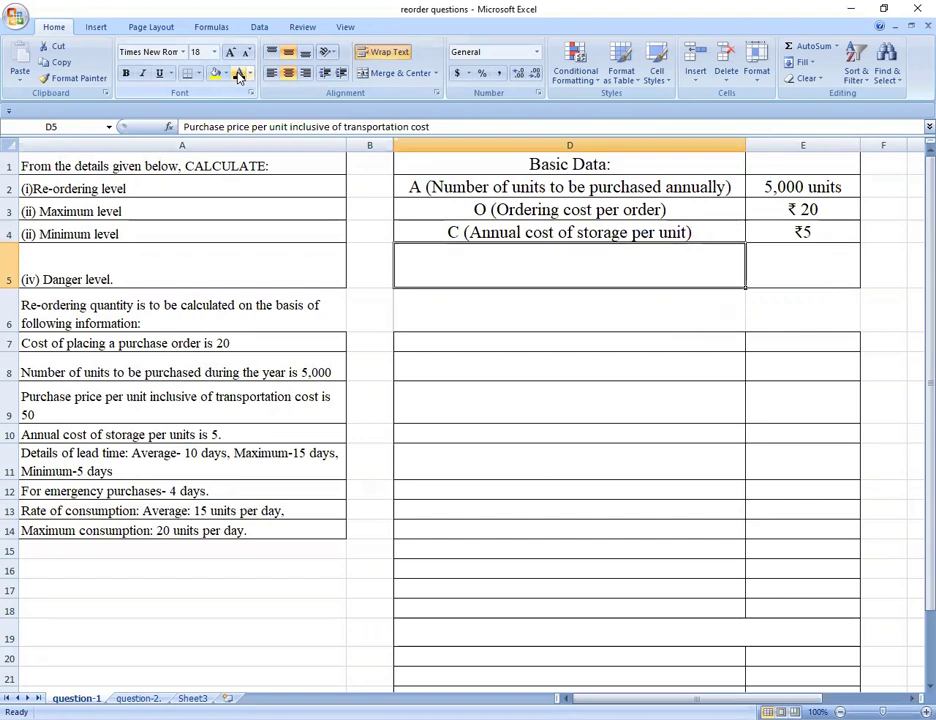
pyautogui.click(239, 77)
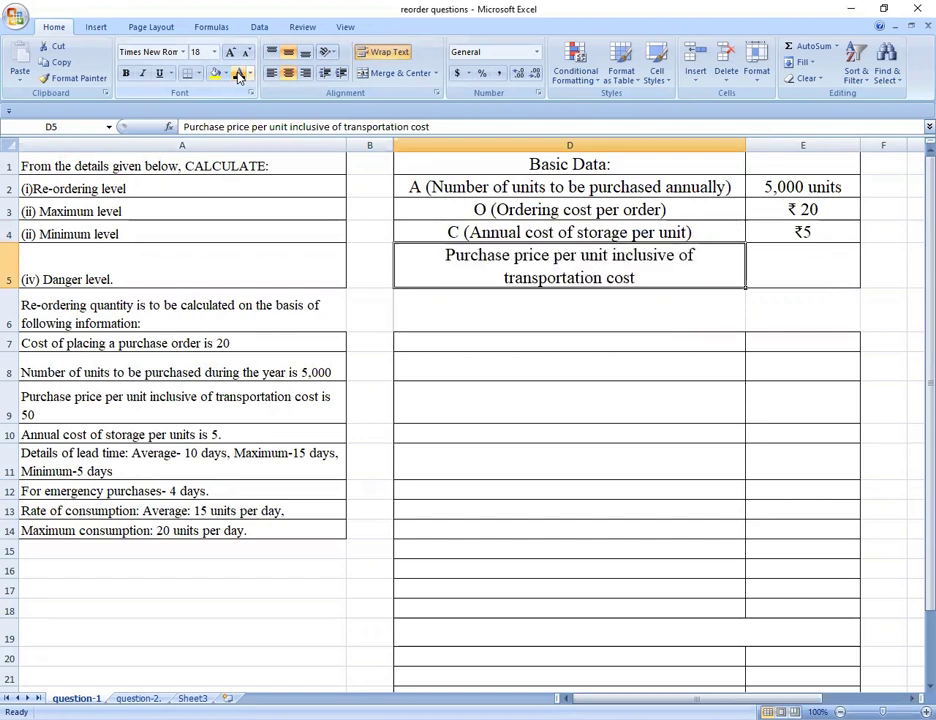
pyautogui.press('Right')
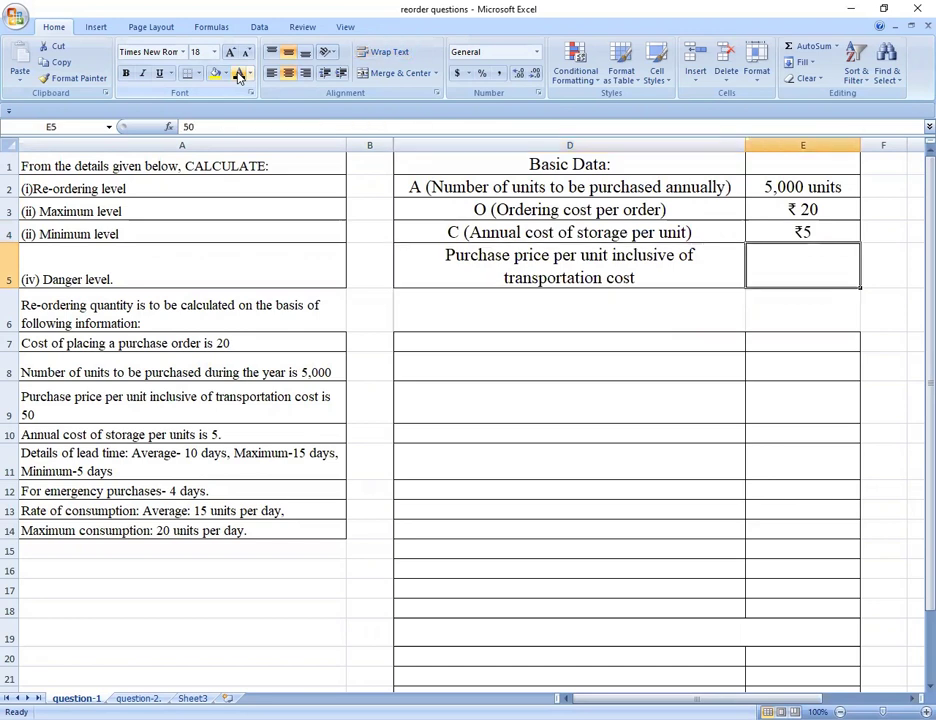
pyautogui.click(239, 77)
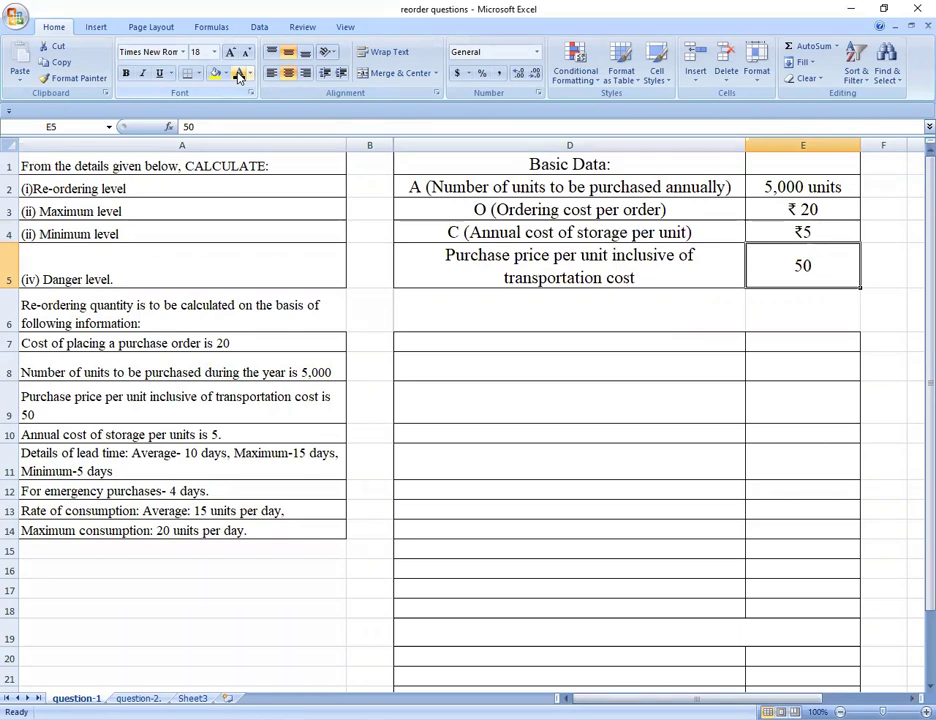
# Step: Reveal the re-ordering level heading in D7 and its formula text in D8 with the Automatic font colour
pyautogui.press('Down')
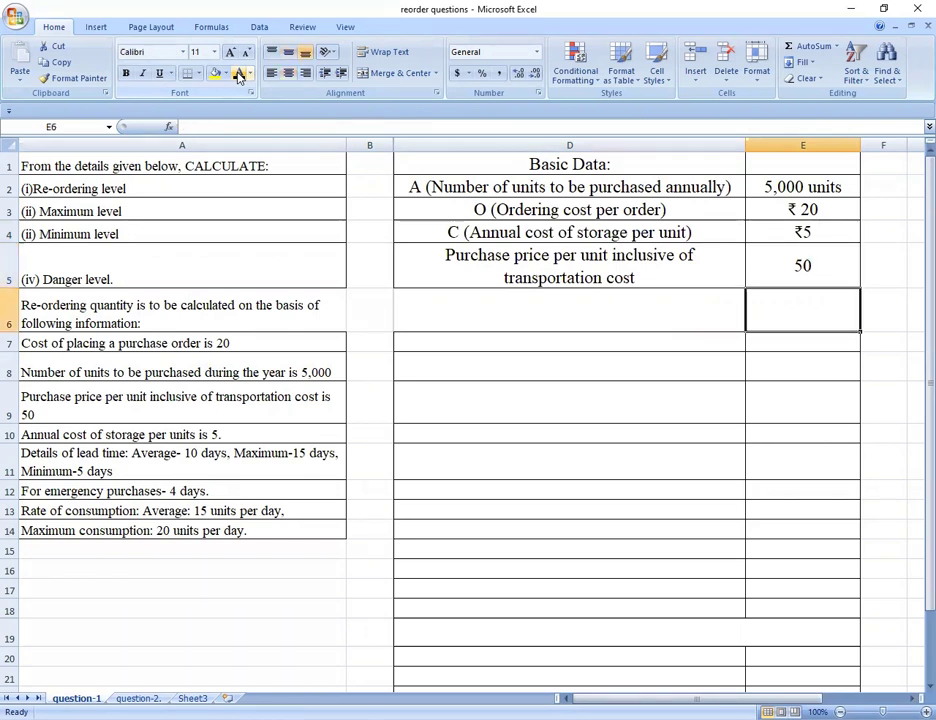
pyautogui.press('Left')
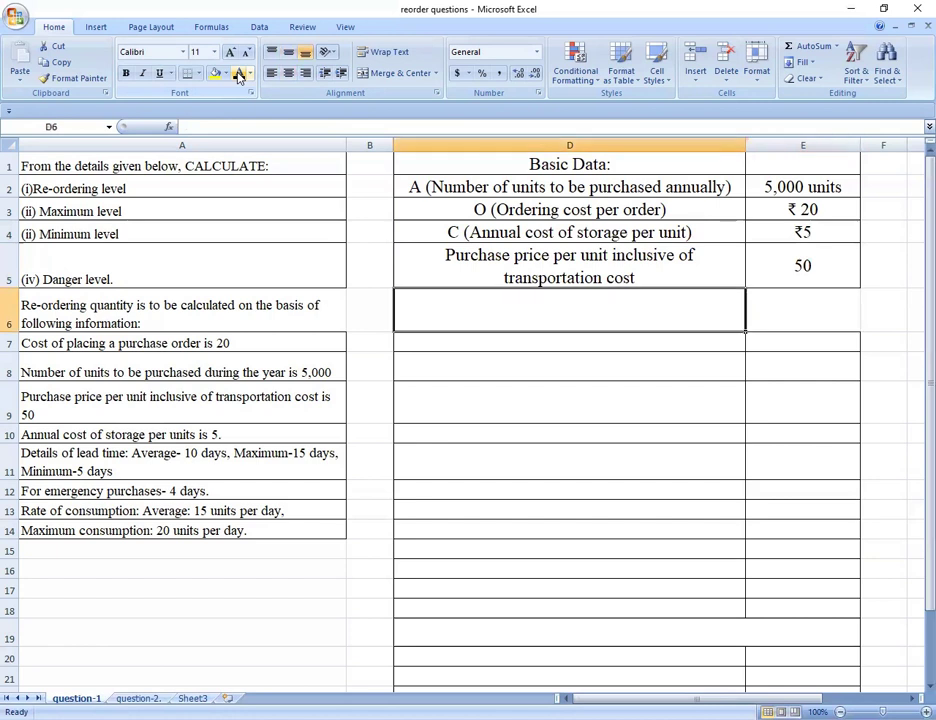
pyautogui.press('Down')
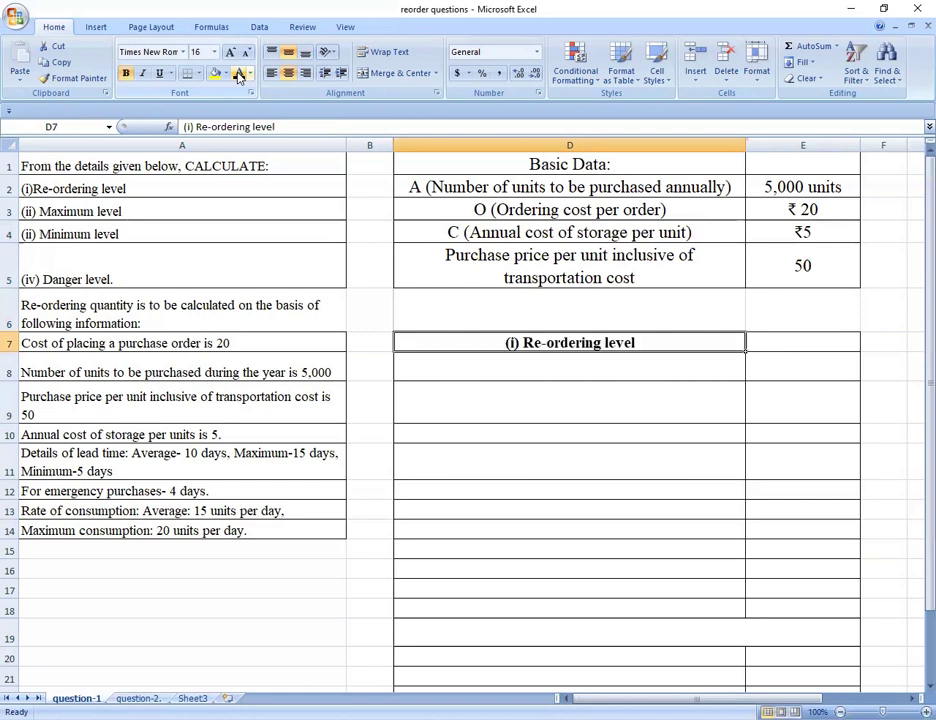
pyautogui.press('Down')
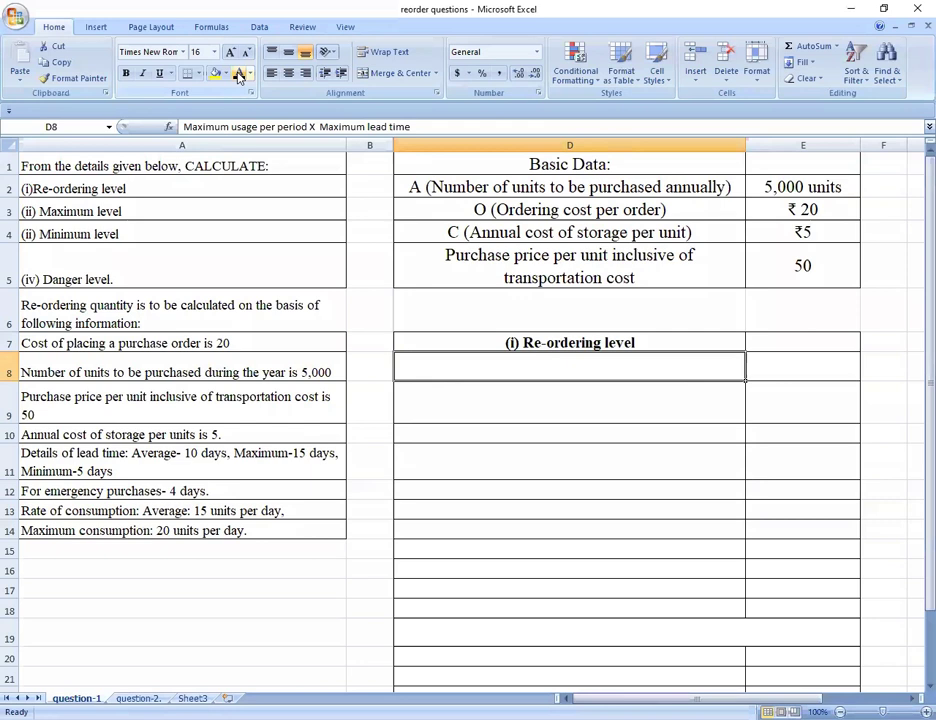
pyautogui.click(238, 77)
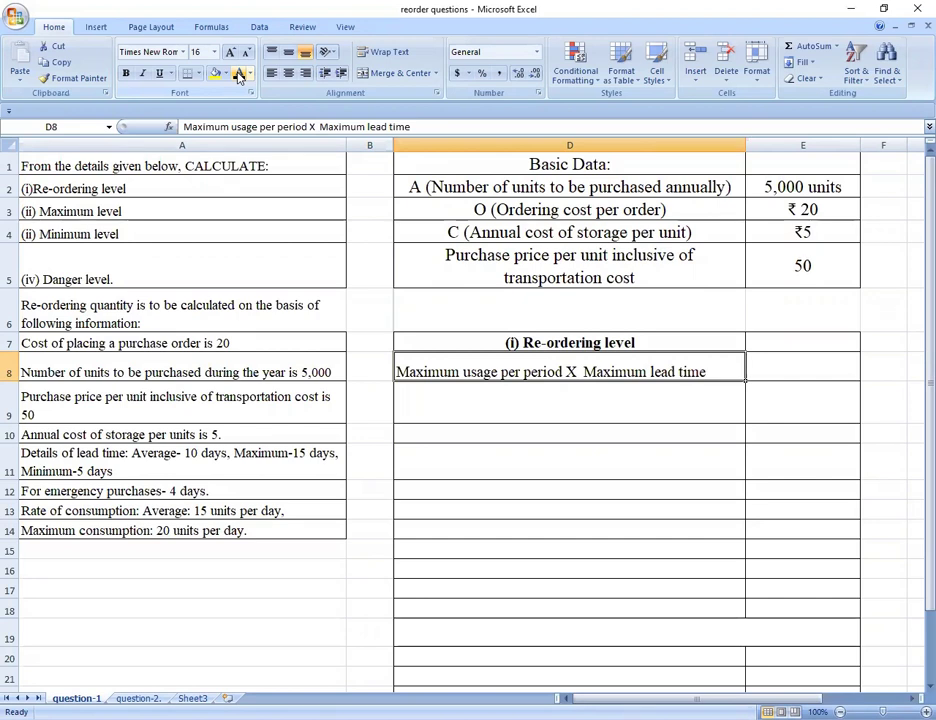
# Step: Reveal the re-ordering level working in D9 and its answer in E9 with the Automatic font colour
pyautogui.press('Down')
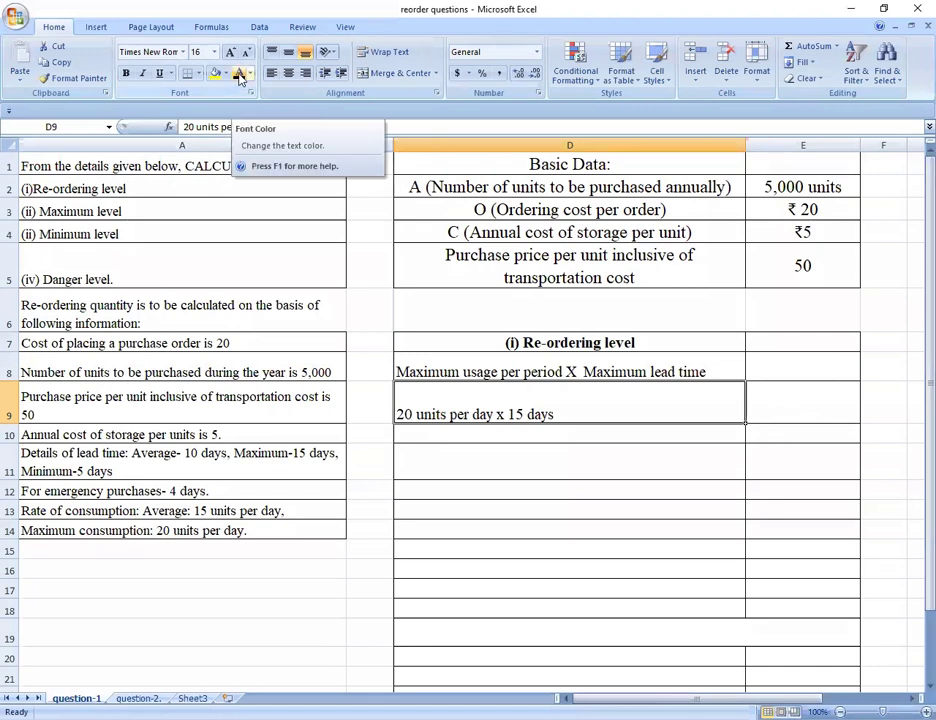
pyautogui.press('Right')
pyautogui.write('300 units')
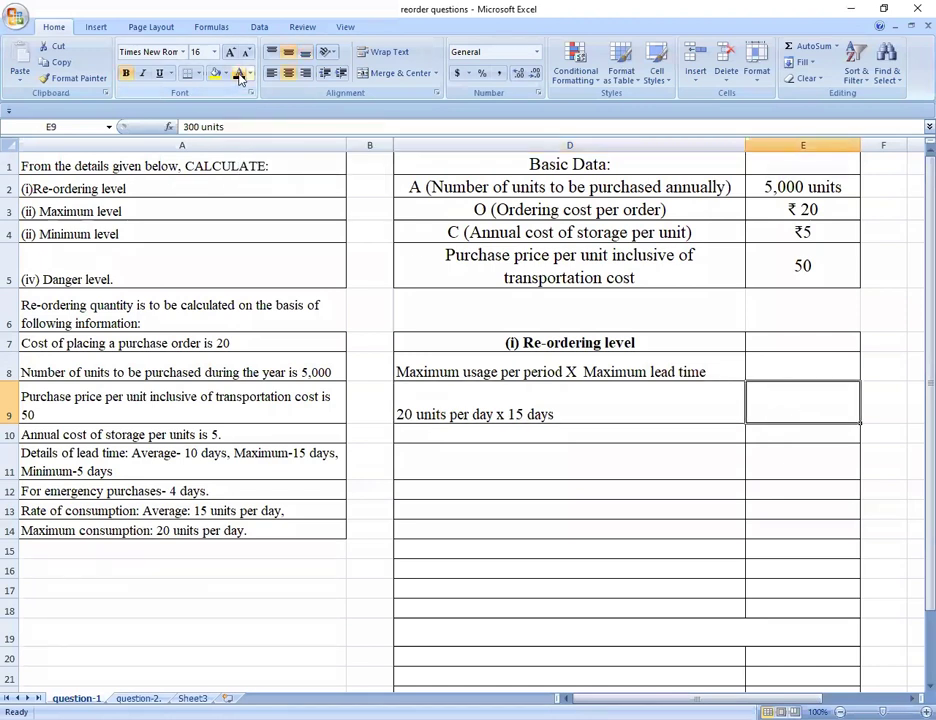
pyautogui.hotkey('ctrl', 'Return')
pyautogui.press('Down')
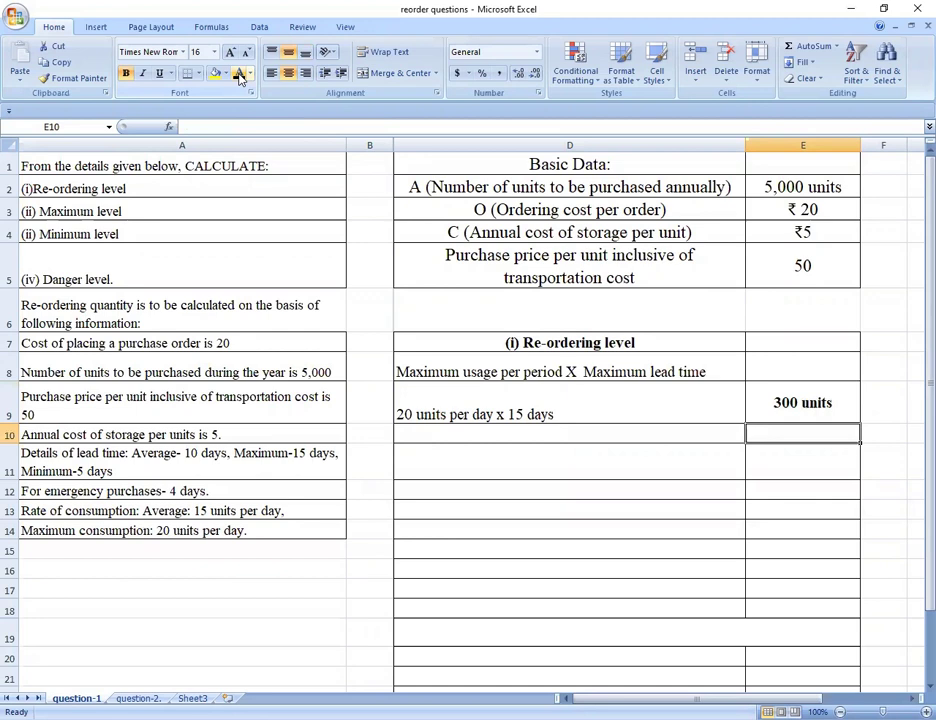
# Step: Reveal the maximum level heading in D10 and the formula texts in D11 and D12 with the Automatic font colour
pyautogui.press('Left')
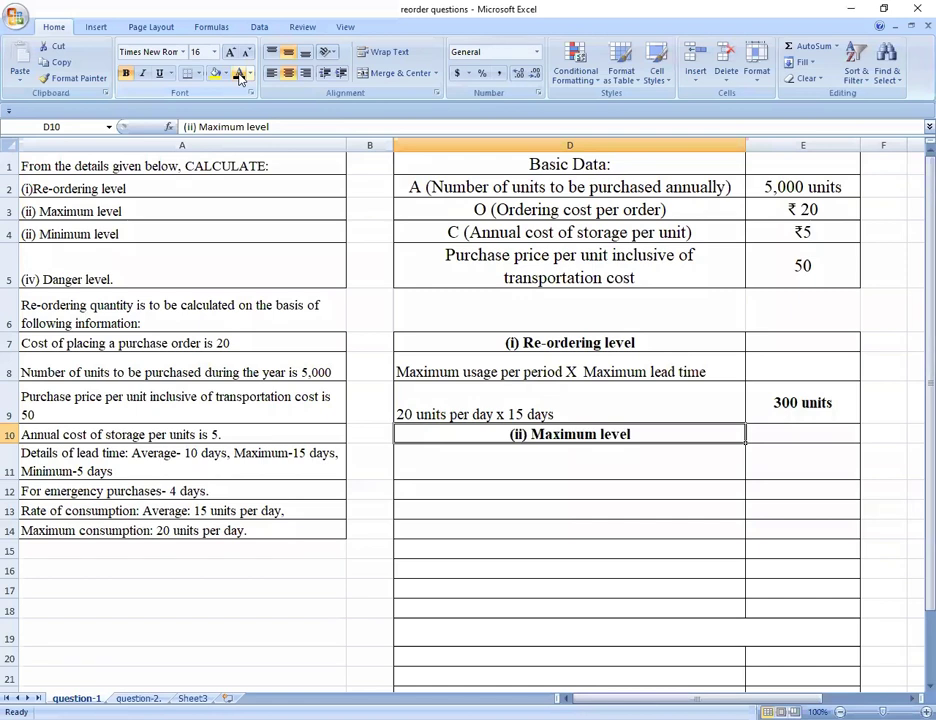
pyautogui.press('Down')
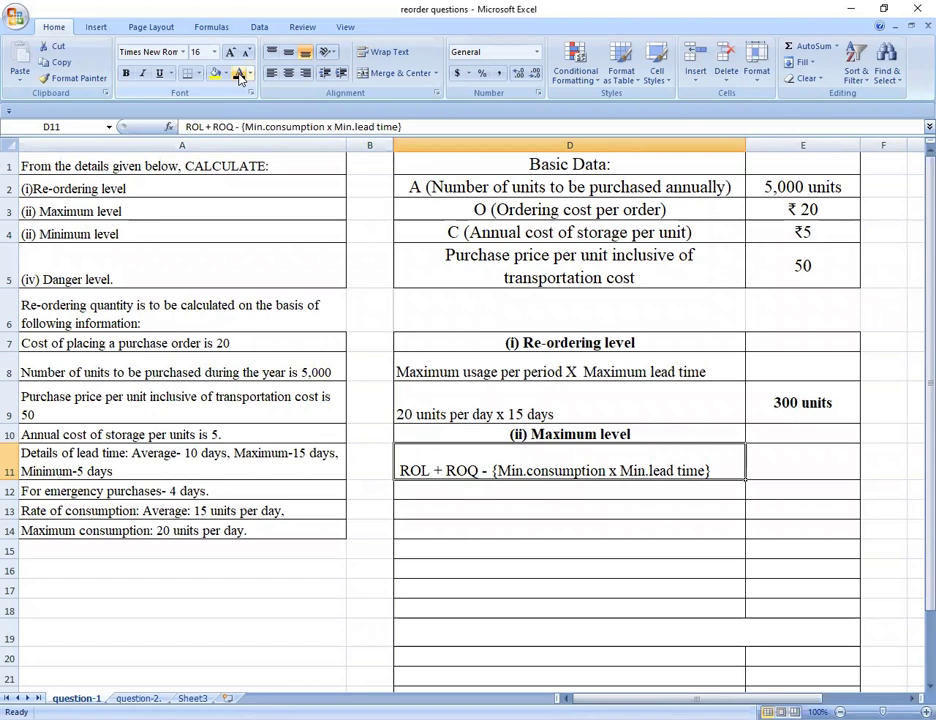
pyautogui.press('Down')
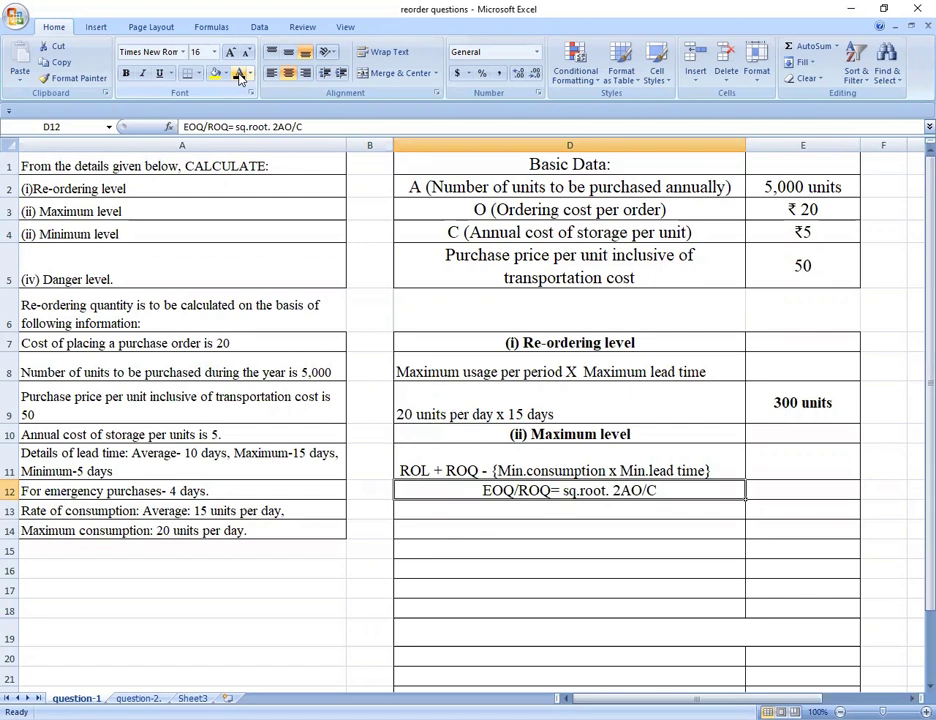
# Step: Reveal the EOQ square-root working in D13 and its answer in E13 with the Automatic font colour
pyautogui.press('Down')
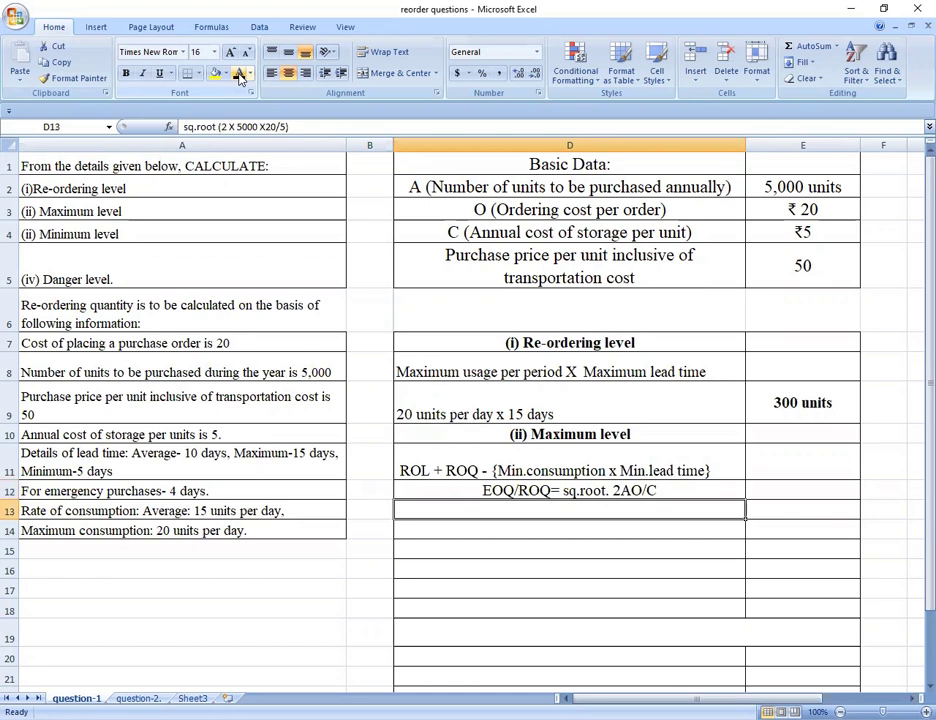
pyautogui.press('Down')
pyautogui.press('Up')
pyautogui.click(239, 79)
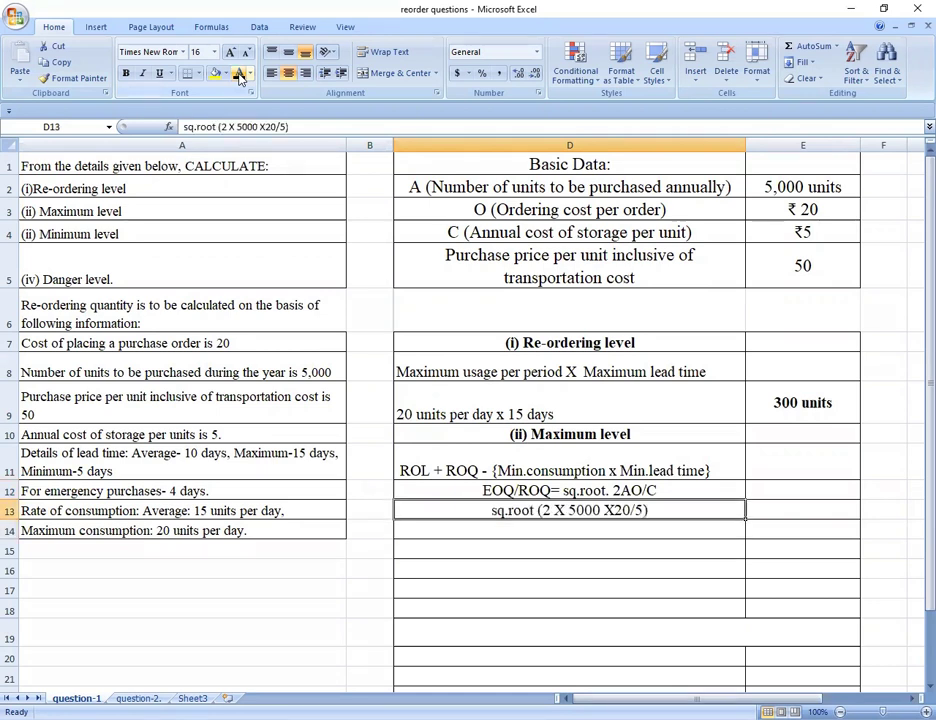
pyautogui.press('Right')
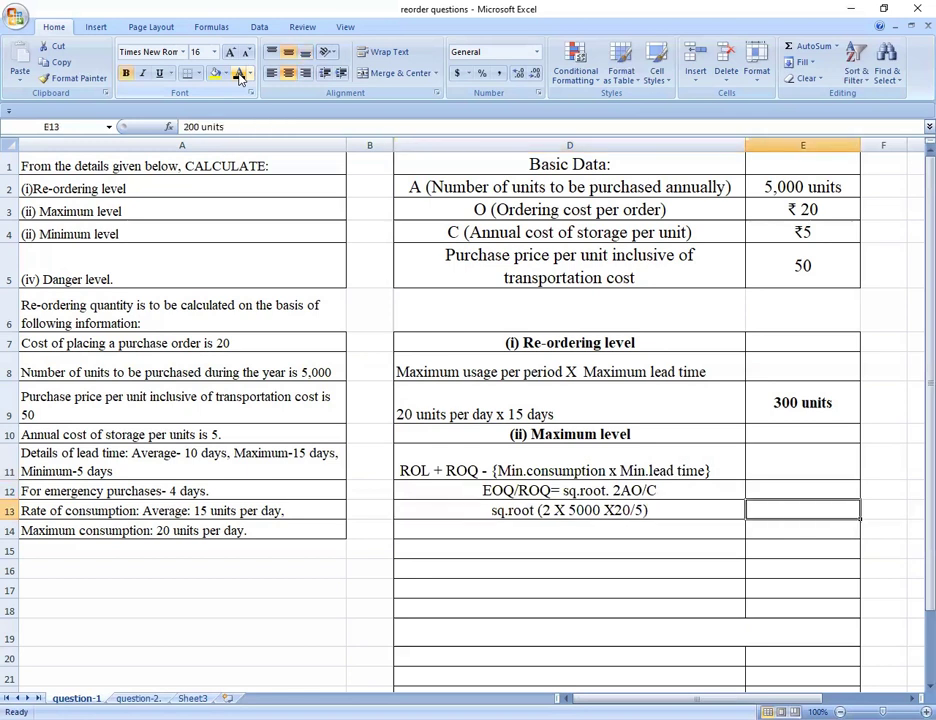
pyautogui.click(239, 79)
pyautogui.press('Down')
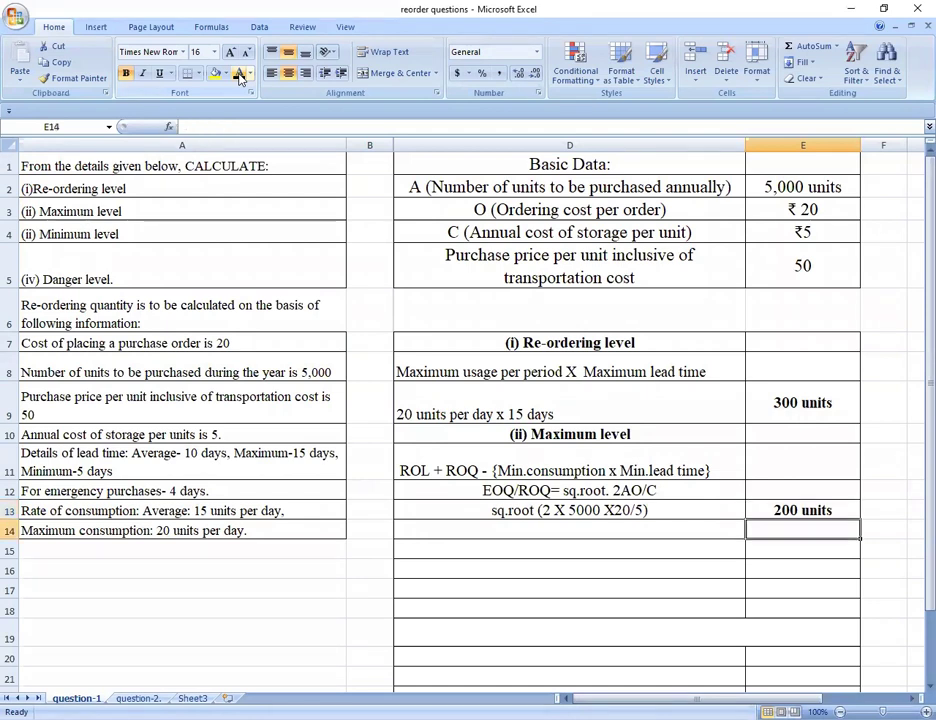
# Step: Reveal the average consumption formula in D15, its working in D16 and the answer in E16 with the Automatic font colour
pyautogui.press('Left')
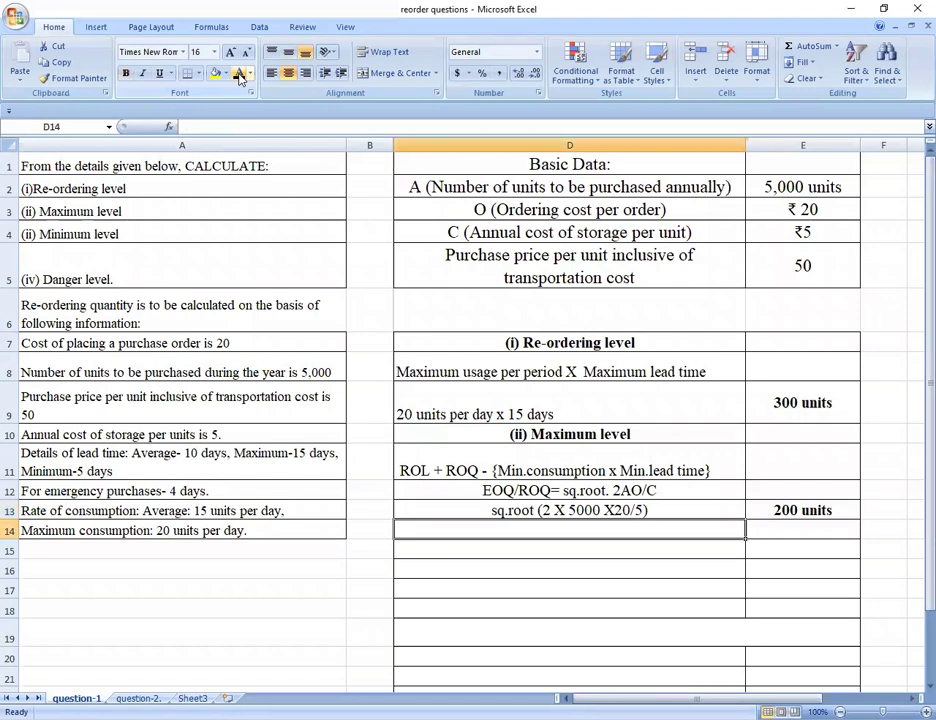
pyautogui.press('Down')
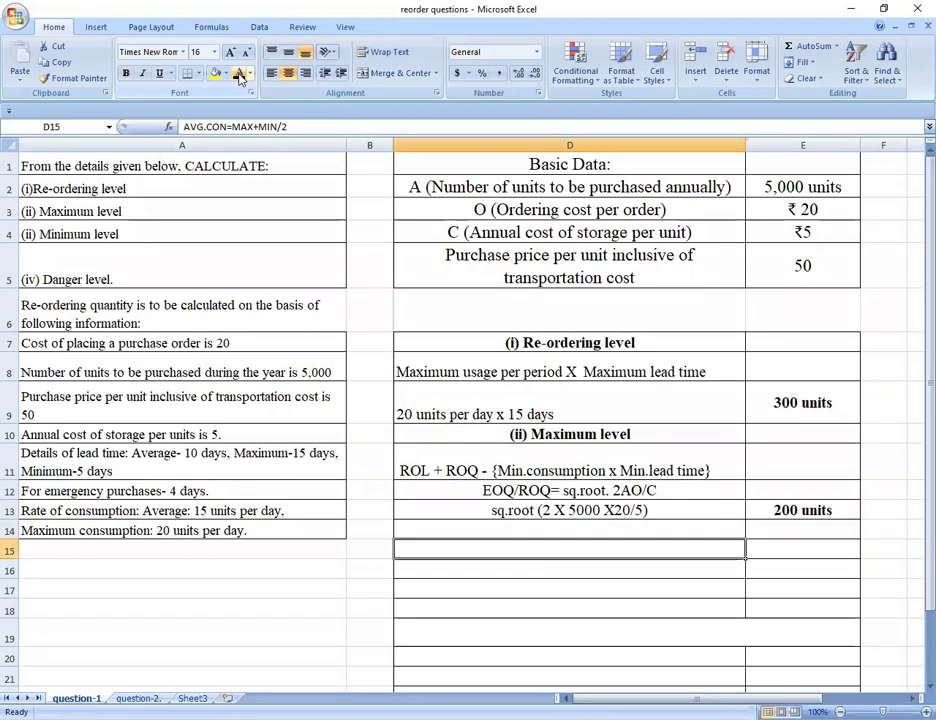
pyautogui.click(240, 78)
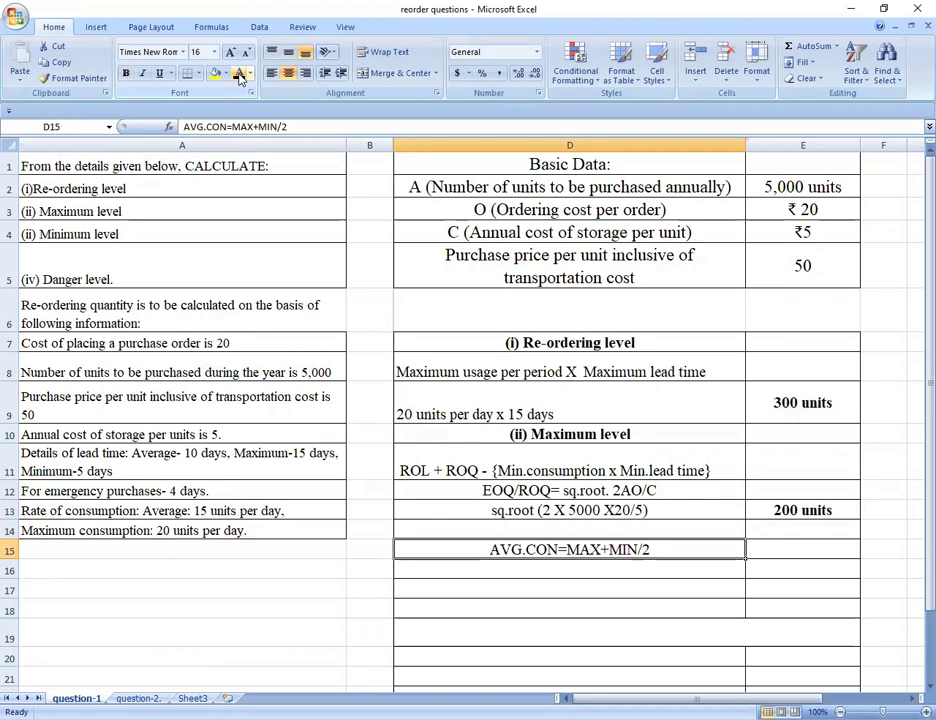
pyautogui.press('Return')
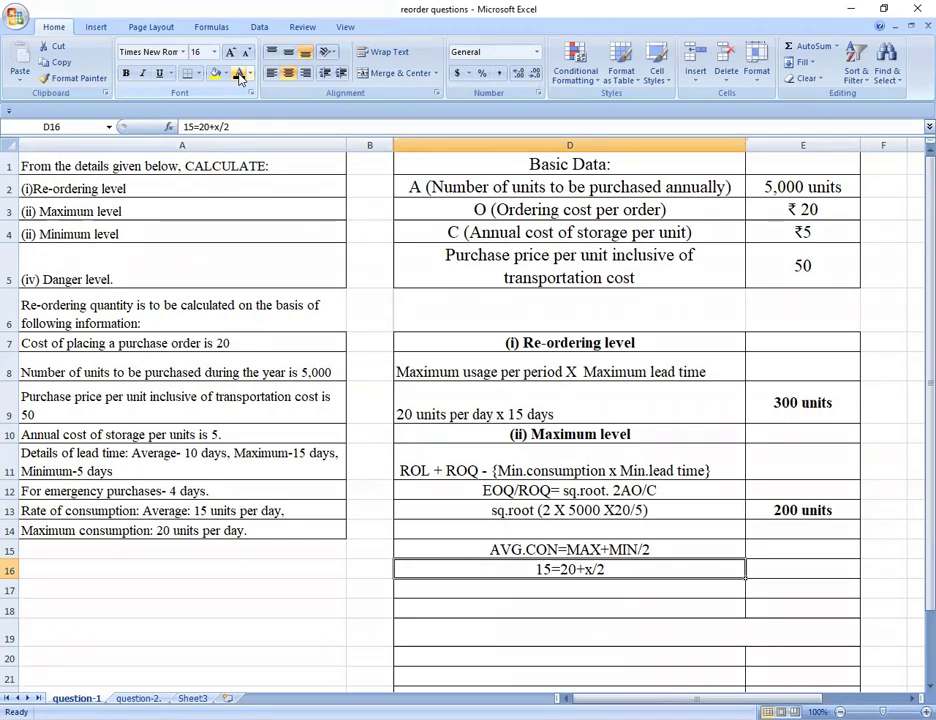
pyautogui.press('Right')
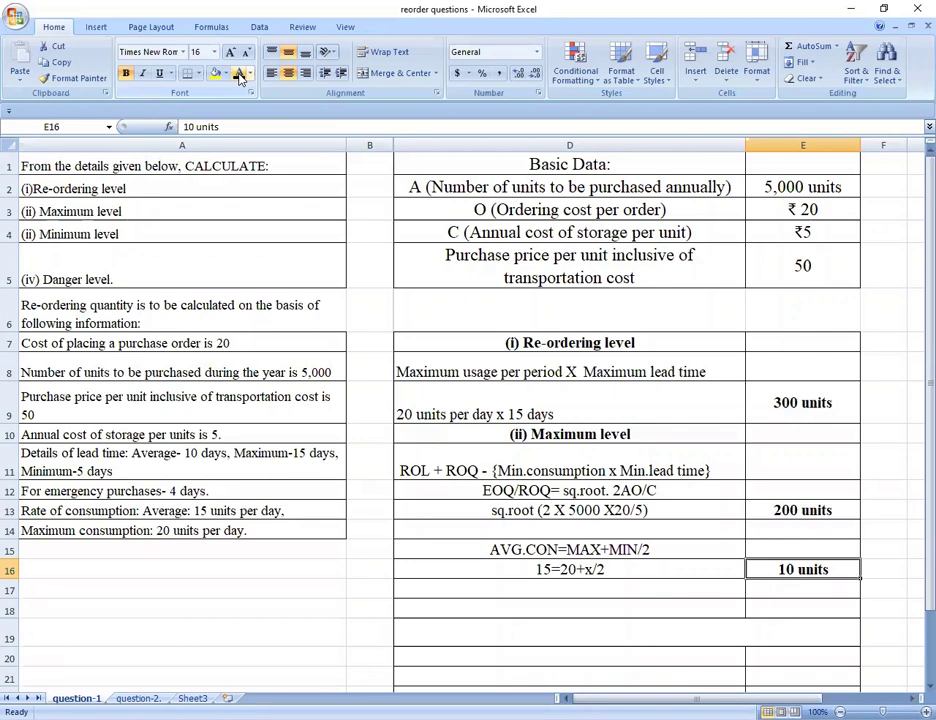
# Step: Reveal the maximum level working in D17 and its answer in E17 with the Automatic font colour
pyautogui.press('Down')
pyautogui.press('Left')
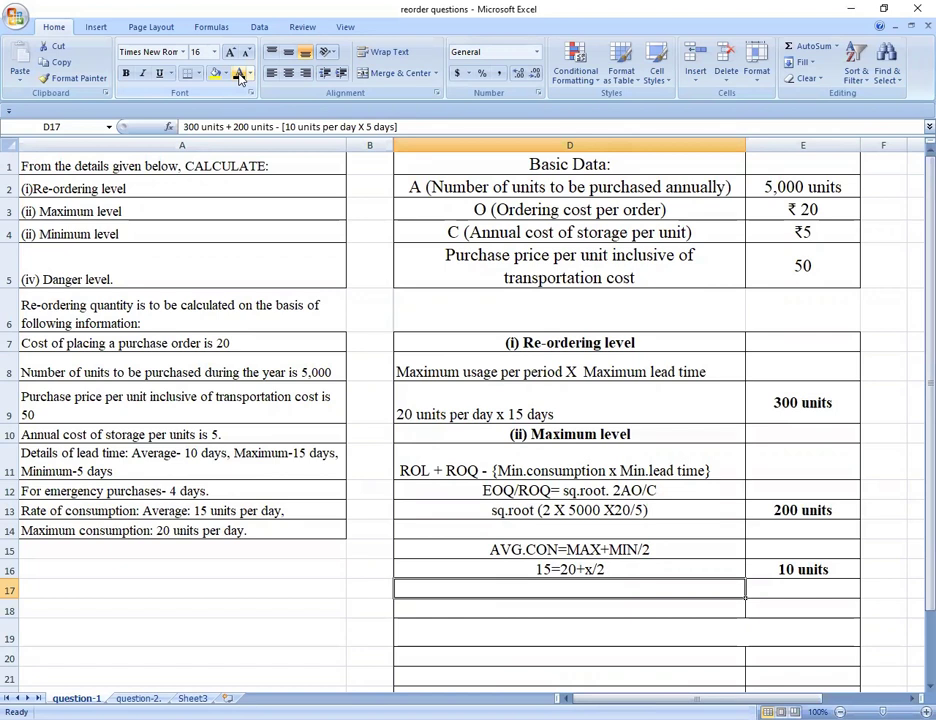
pyautogui.click(240, 78)
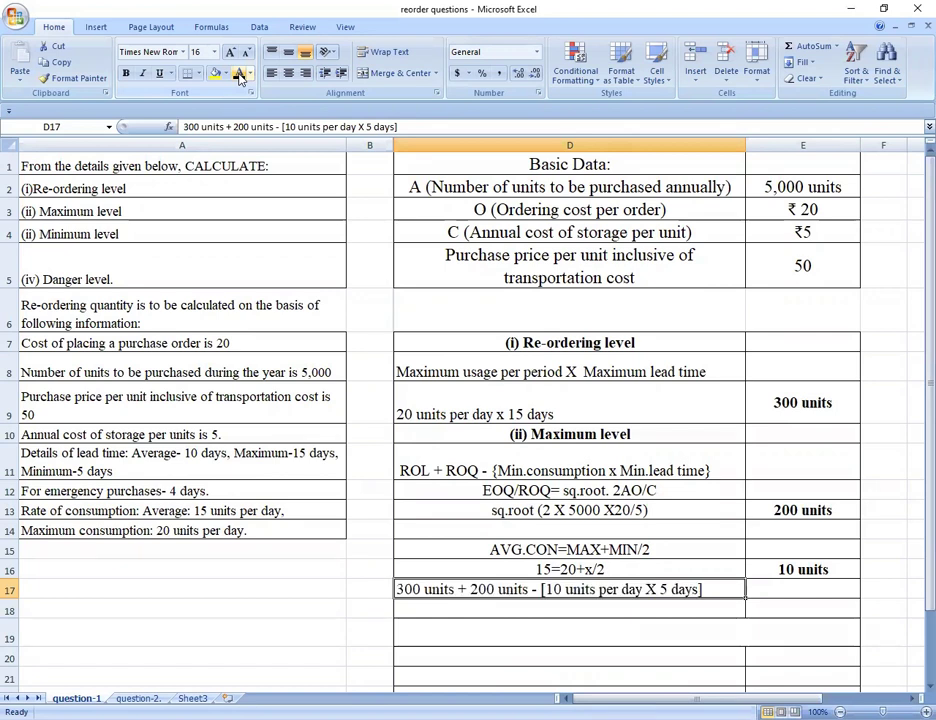
pyautogui.press('Right')
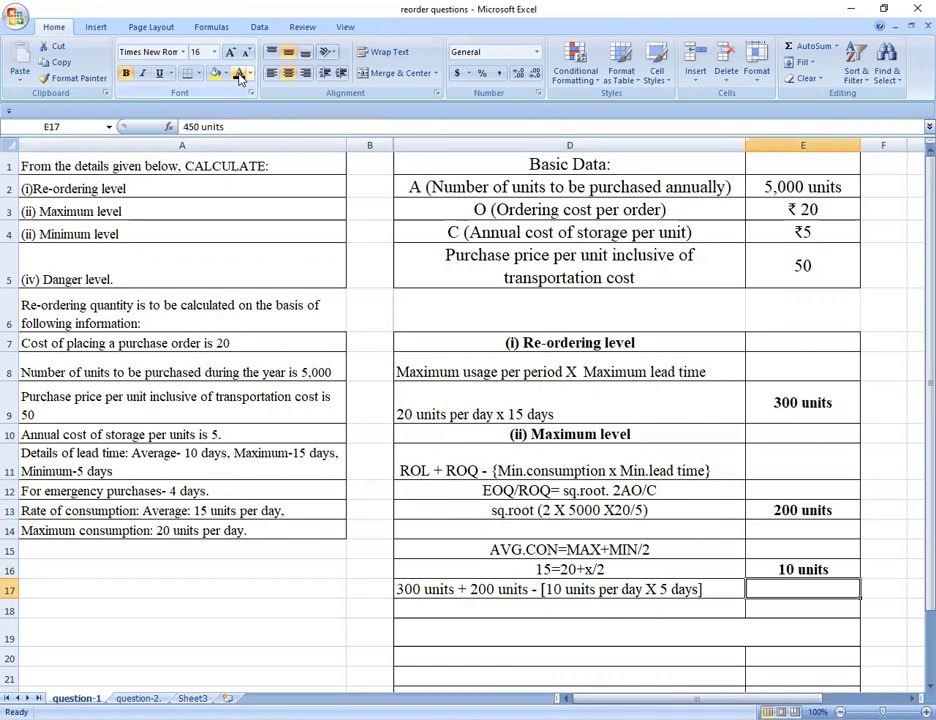
pyautogui.click(240, 78)
# Step: Reveal the minimum level heading in D18 and its formula text in D19 with the Automatic font colour
pyautogui.press('Down')
pyautogui.press('Left')
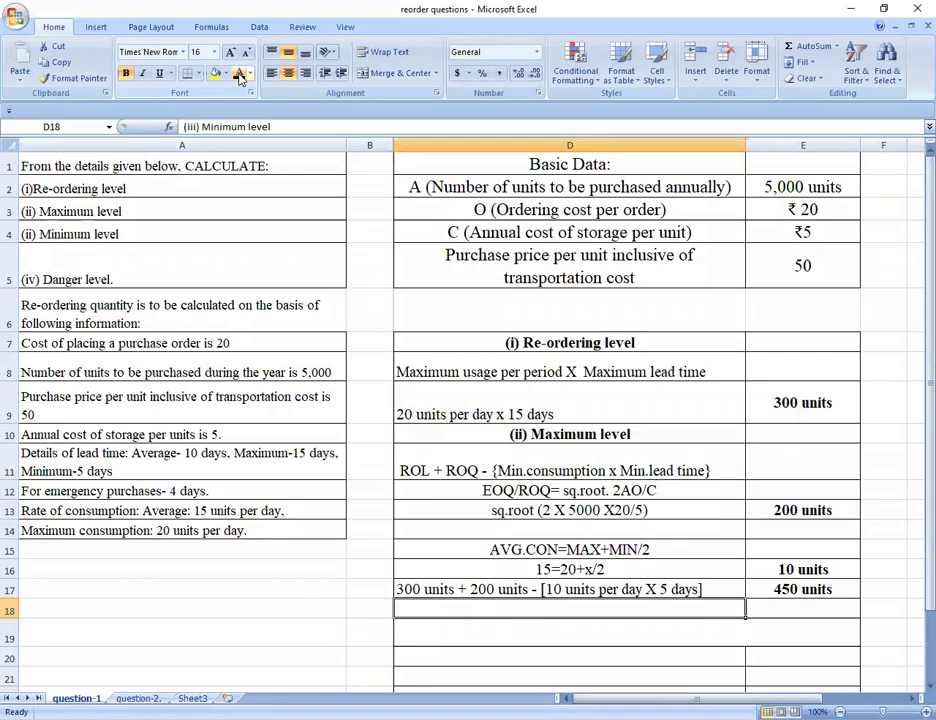
pyautogui.click(240, 78)
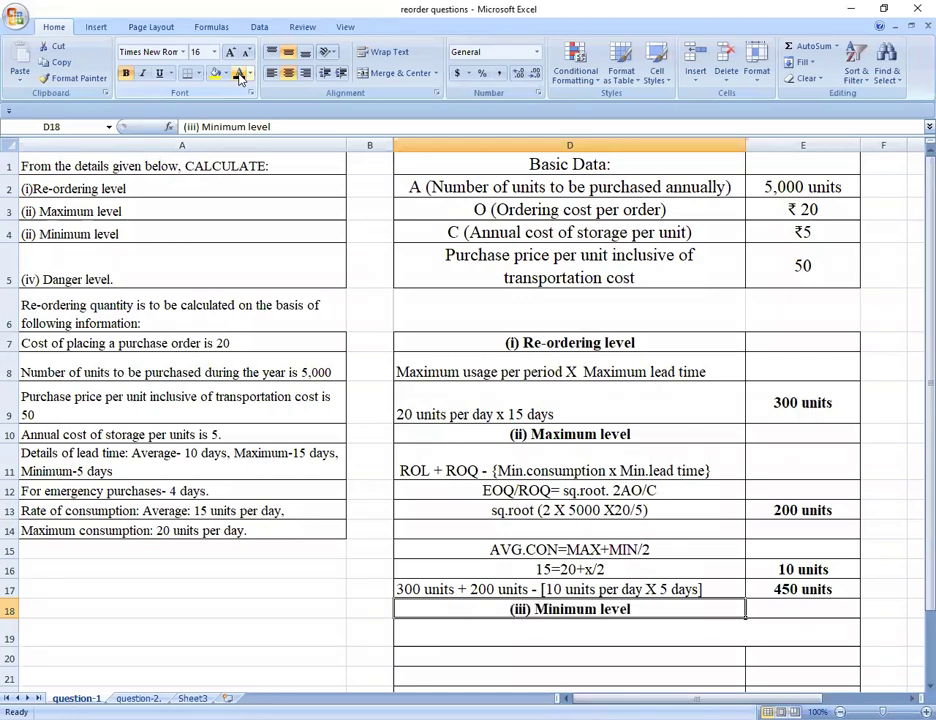
pyautogui.press('Down')
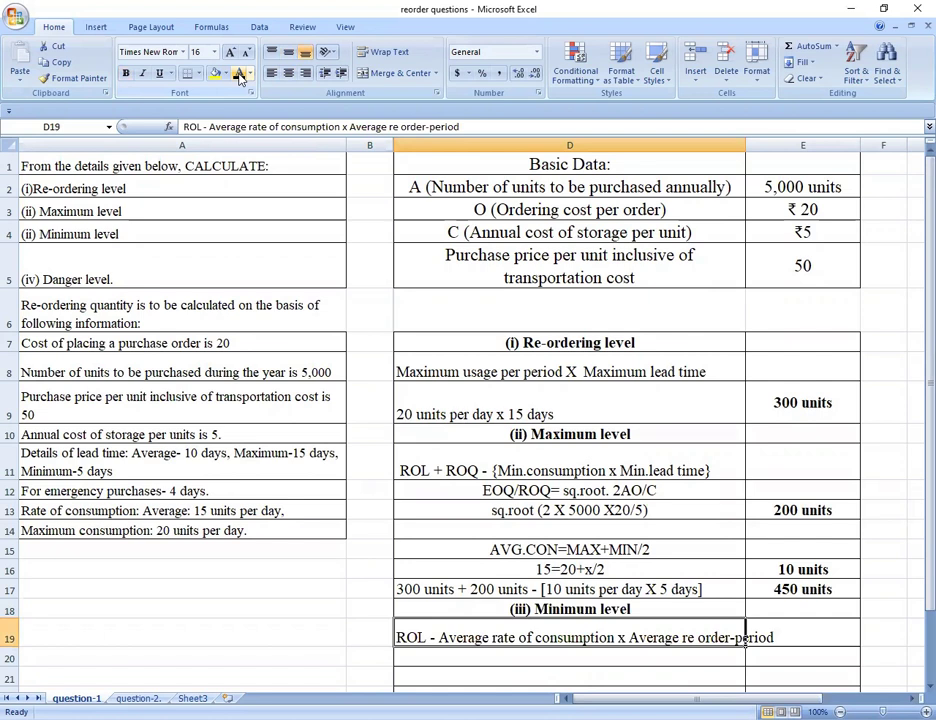
# Step: Reveal the minimum level working in D20 and its answer in E20 with the Automatic font colour
pyautogui.press('Return')
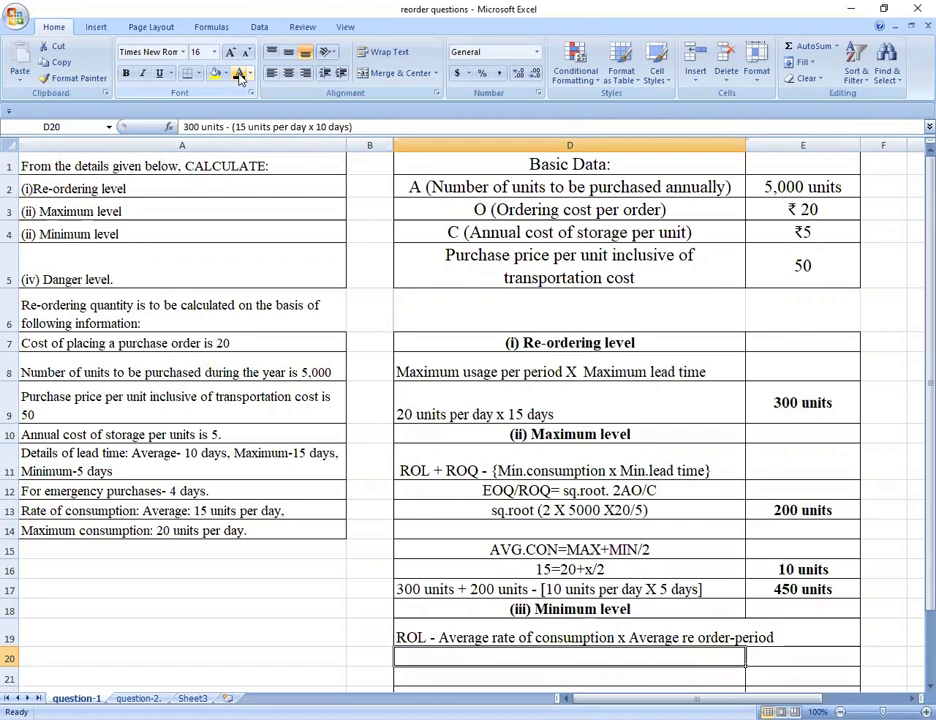
pyautogui.click(240, 78)
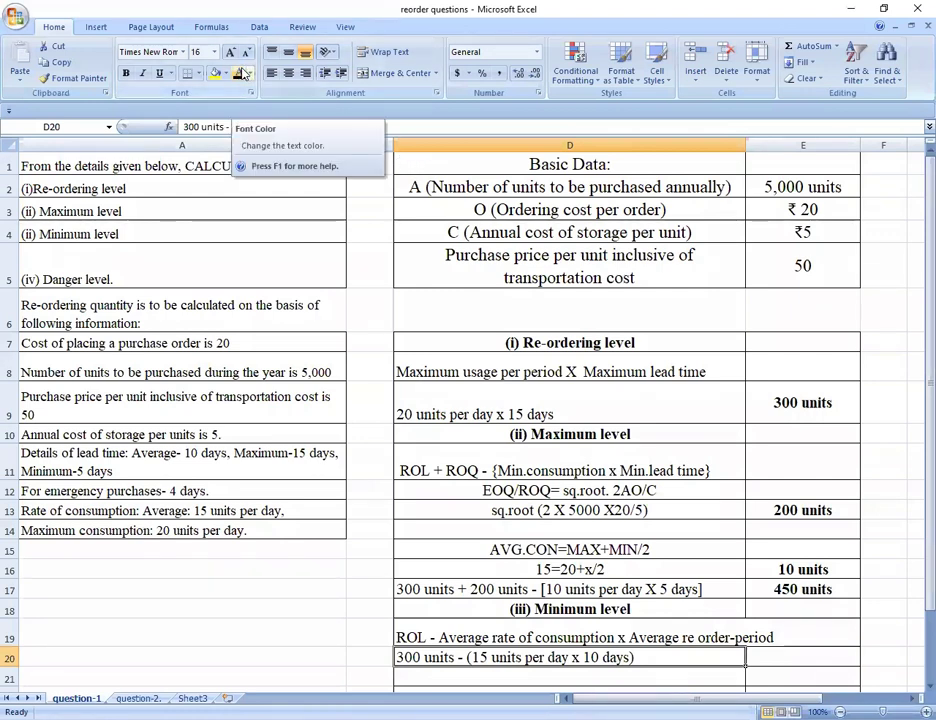
pyautogui.press('Right')
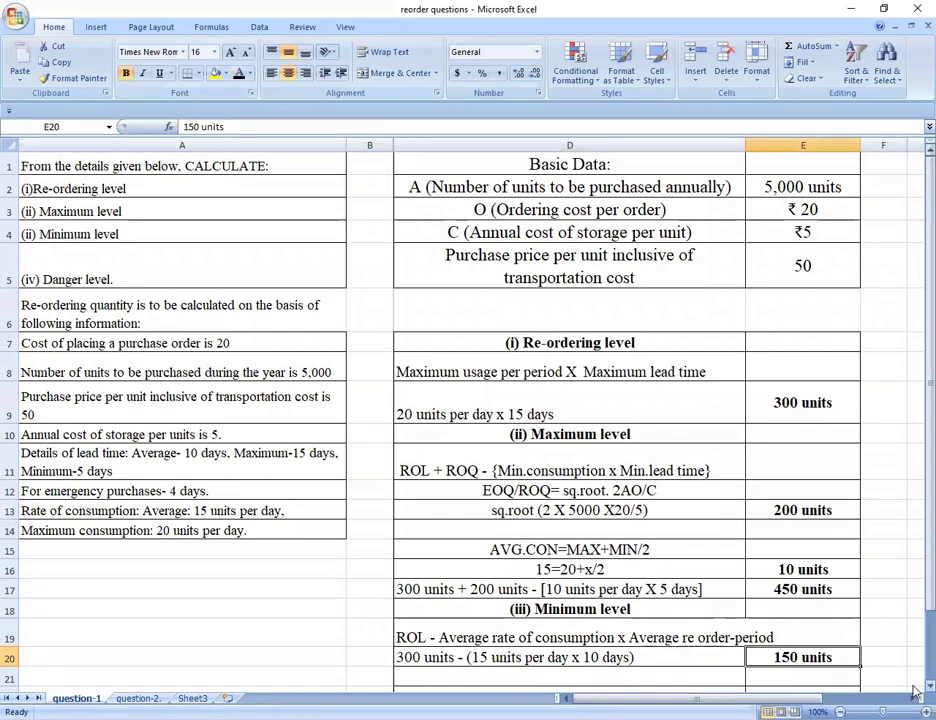
# Step: Reveal the danger level heading in D21 and its formula text in D22 with the Automatic font colour
pyautogui.scroll(-1, 912, 692)
pyautogui.scroll(-1, 912, 692)
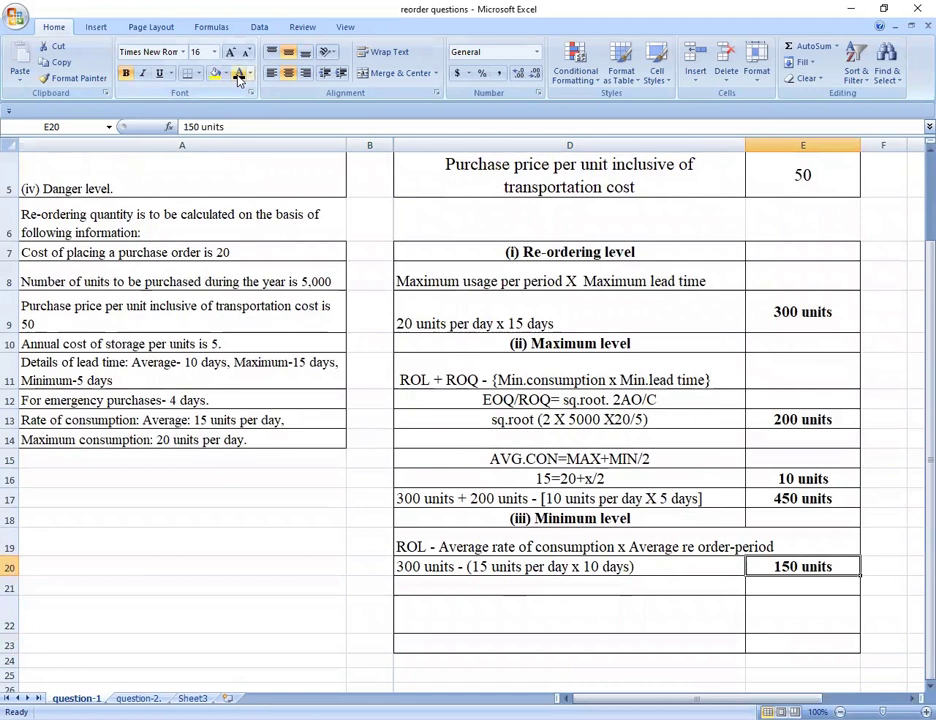
pyautogui.press('Down')
pyautogui.press('Left')
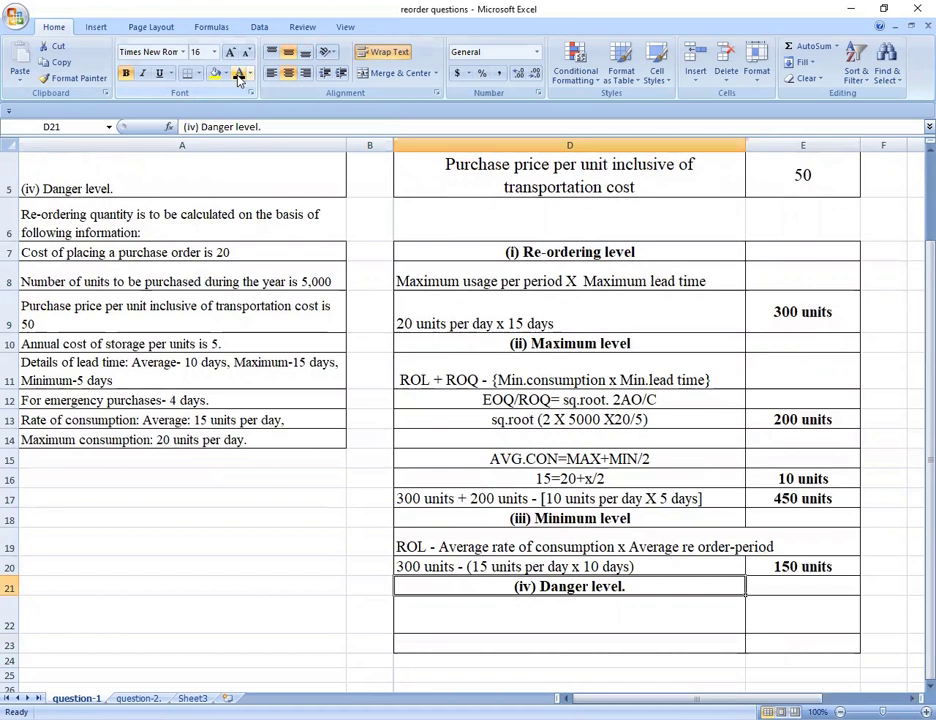
pyautogui.press('Down')
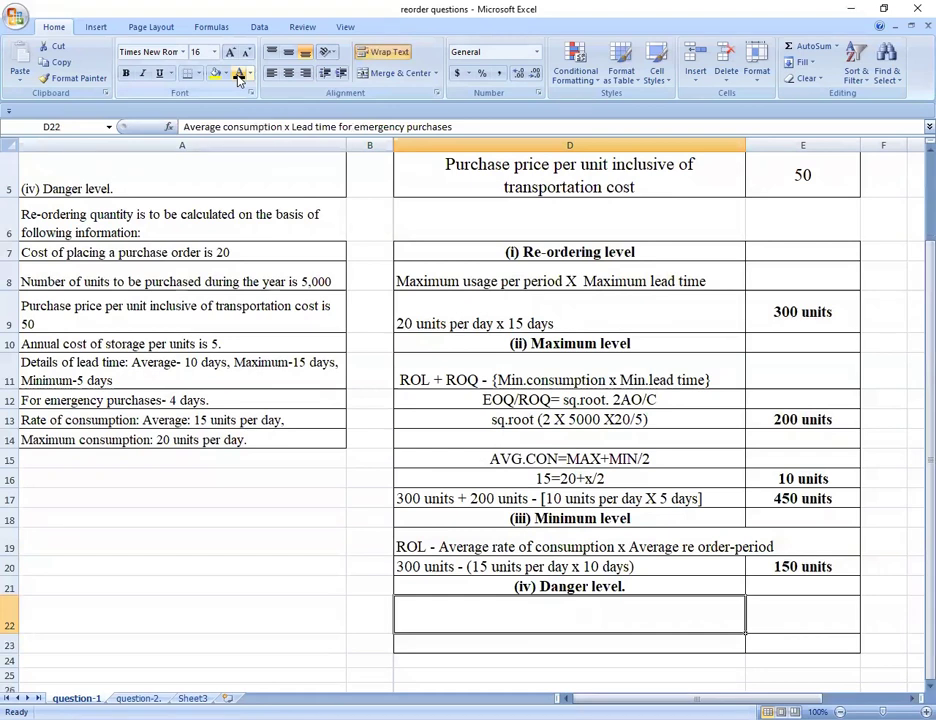
pyautogui.click(239, 76)
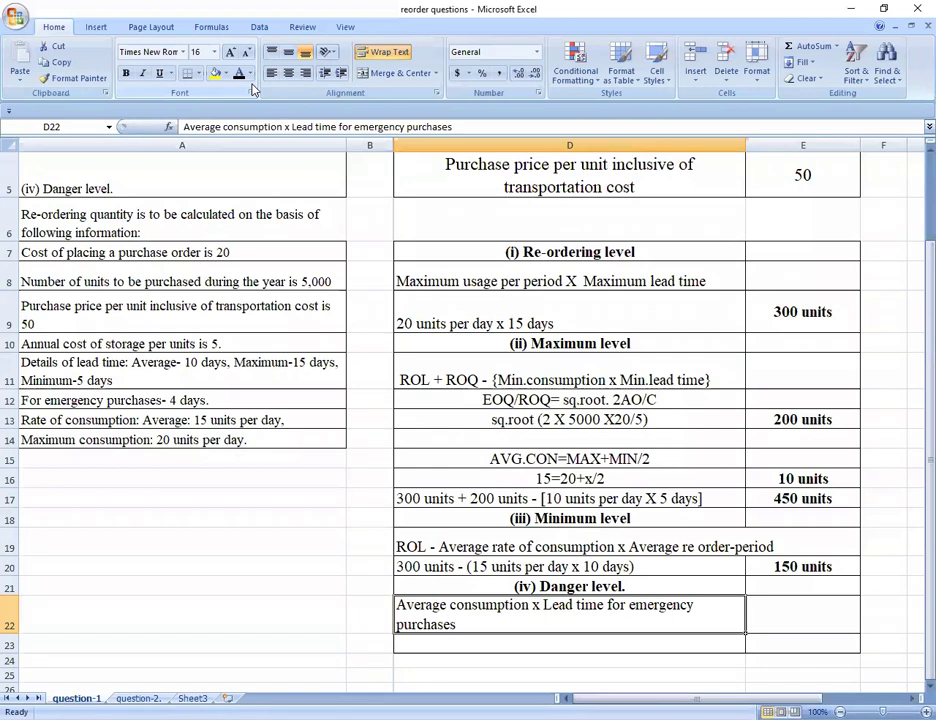
# Step: Reveal the danger level working in D23 and its answer in E23 with the Automatic font colour
pyautogui.press('Down')
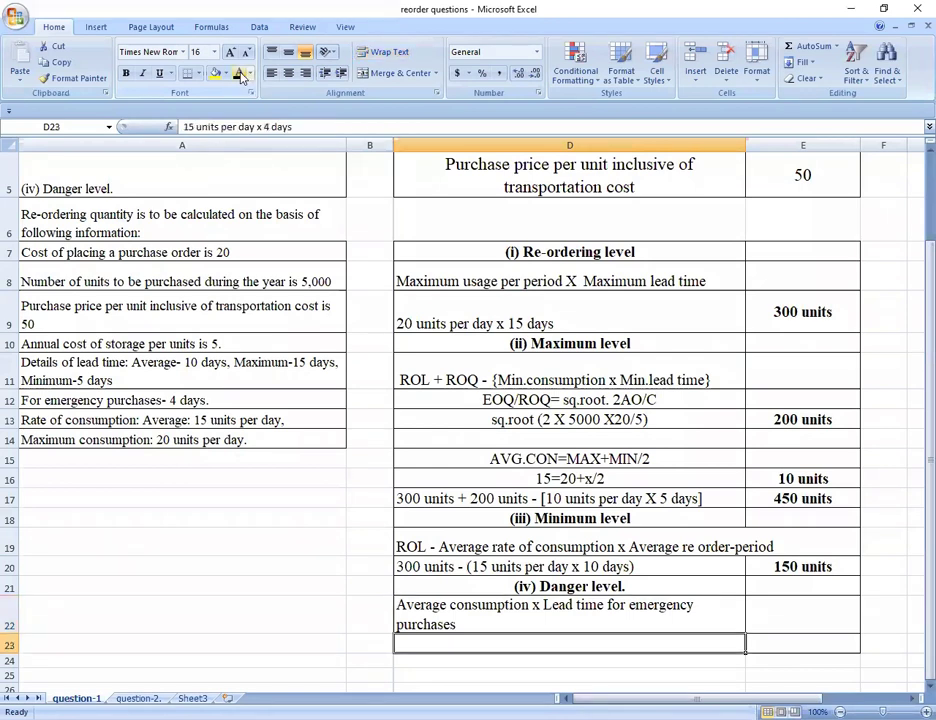
pyautogui.click(238, 75)
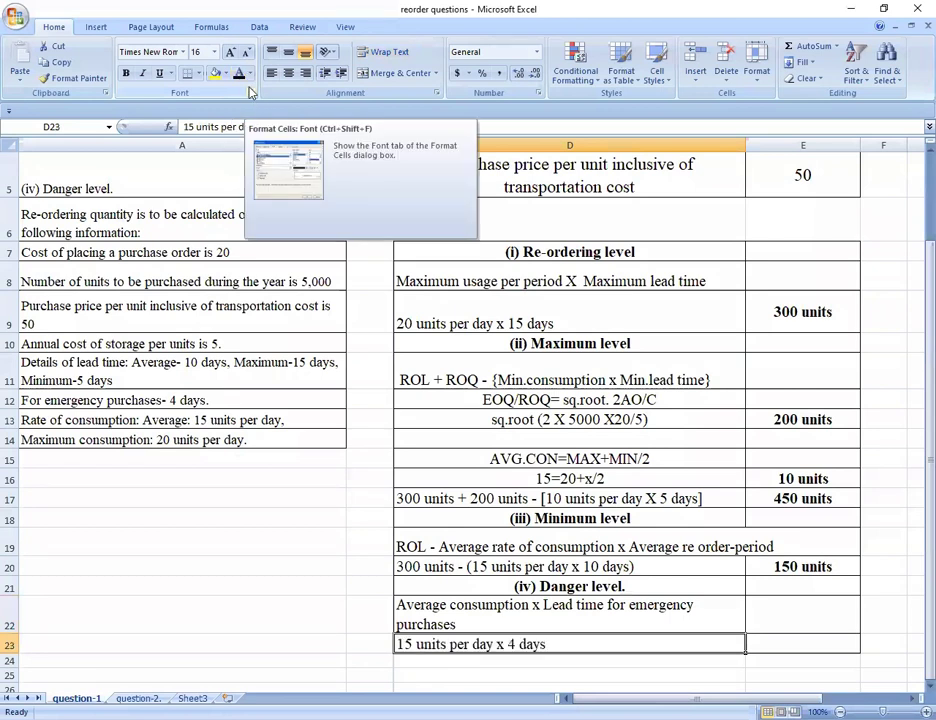
pyautogui.press('Right')
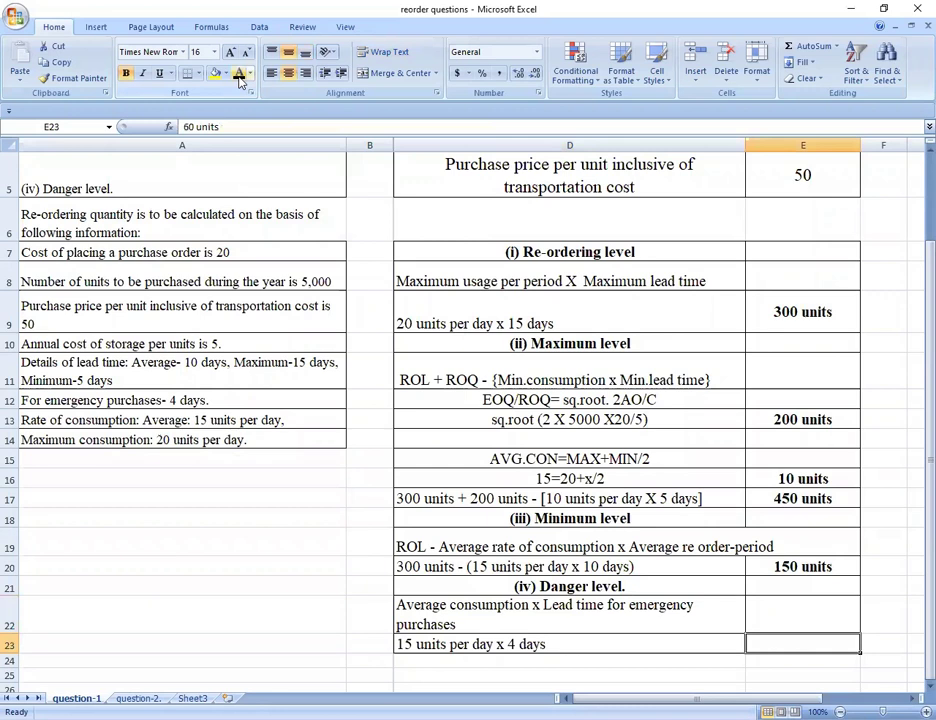
pyautogui.click(238, 76)
pyautogui.press('Up')
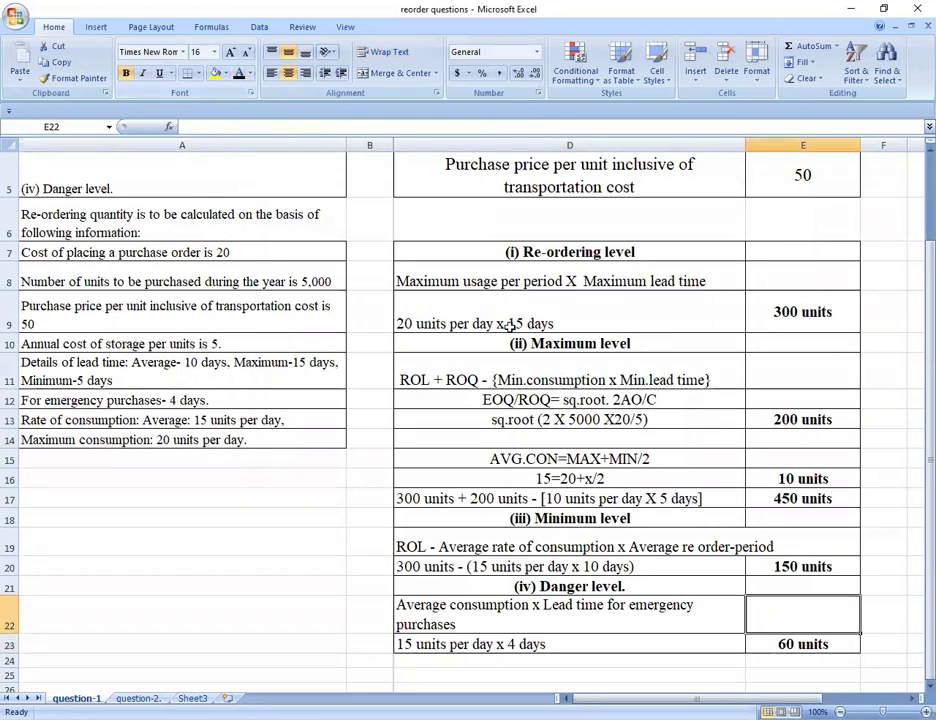
pyautogui.scroll(2, 355, 236)
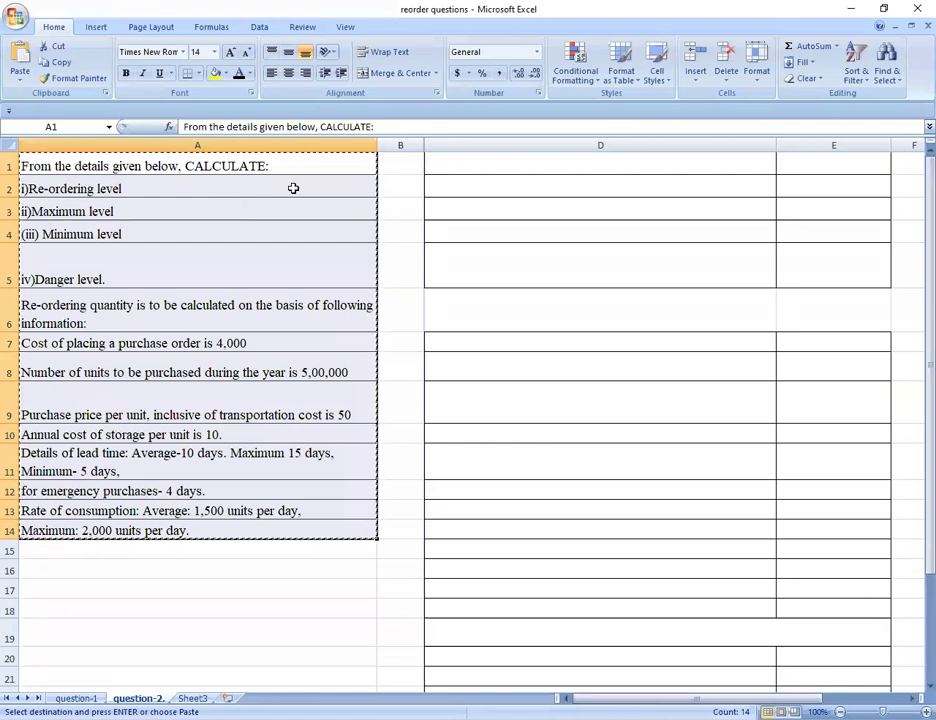
# Step: On the question-2 sheet, reveal the Basic Data heading in D1 and the labels in D2 to D5 with the Automatic font colour
pyautogui.click(533, 166)
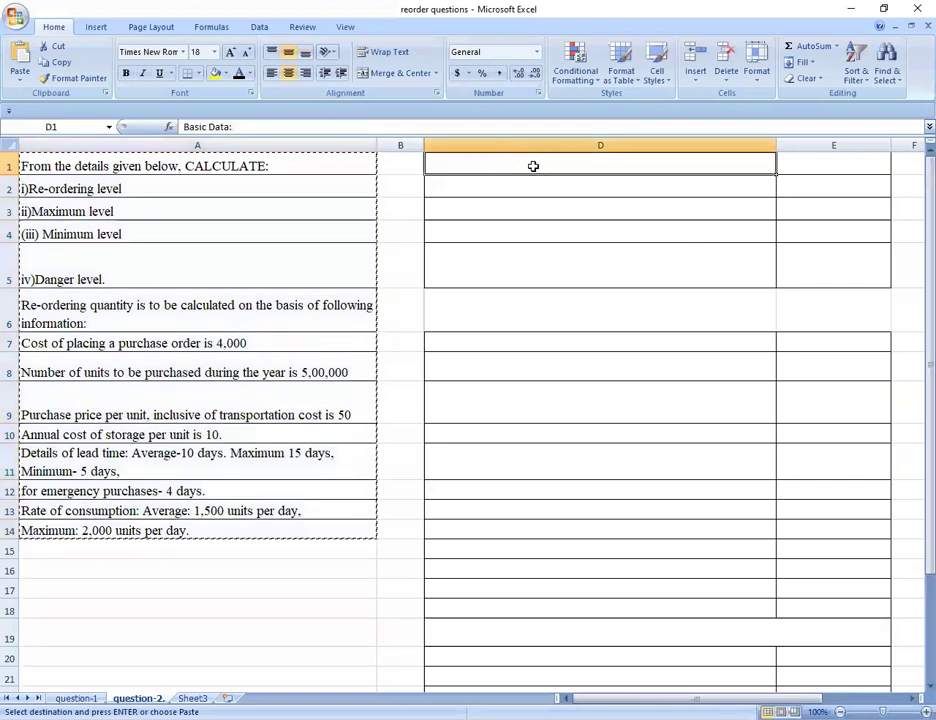
pyautogui.click(240, 82)
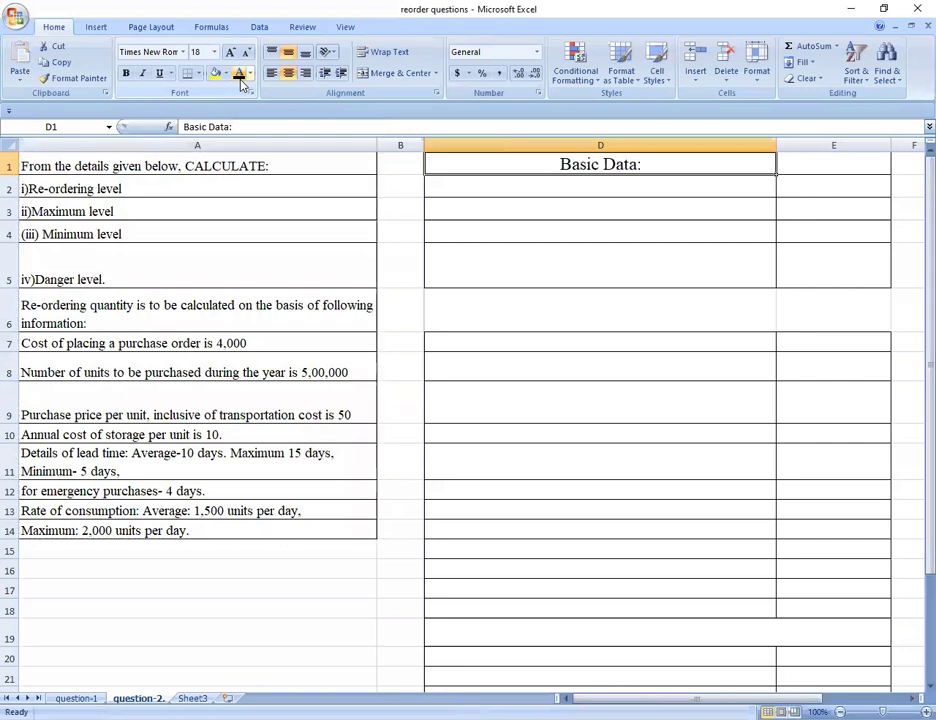
pyautogui.press('Down')
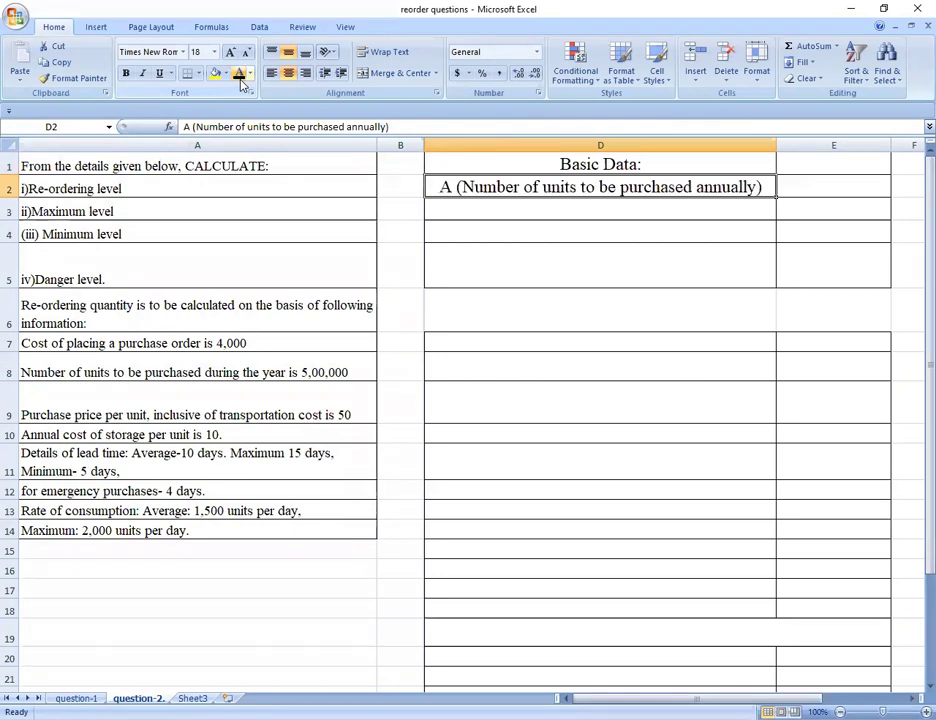
pyautogui.press('Down')
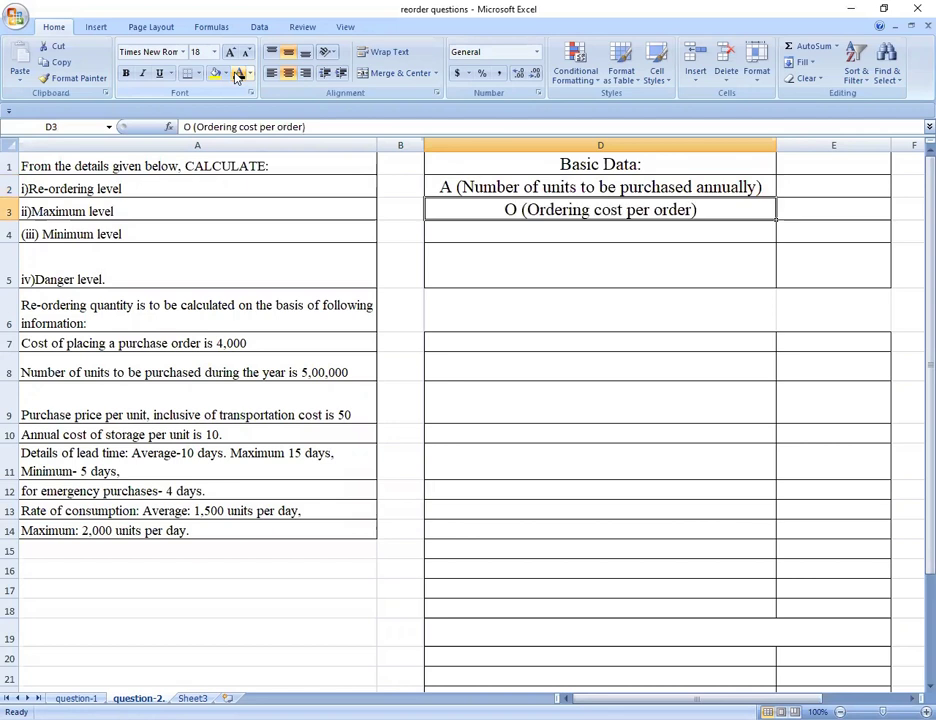
pyautogui.press('Down')
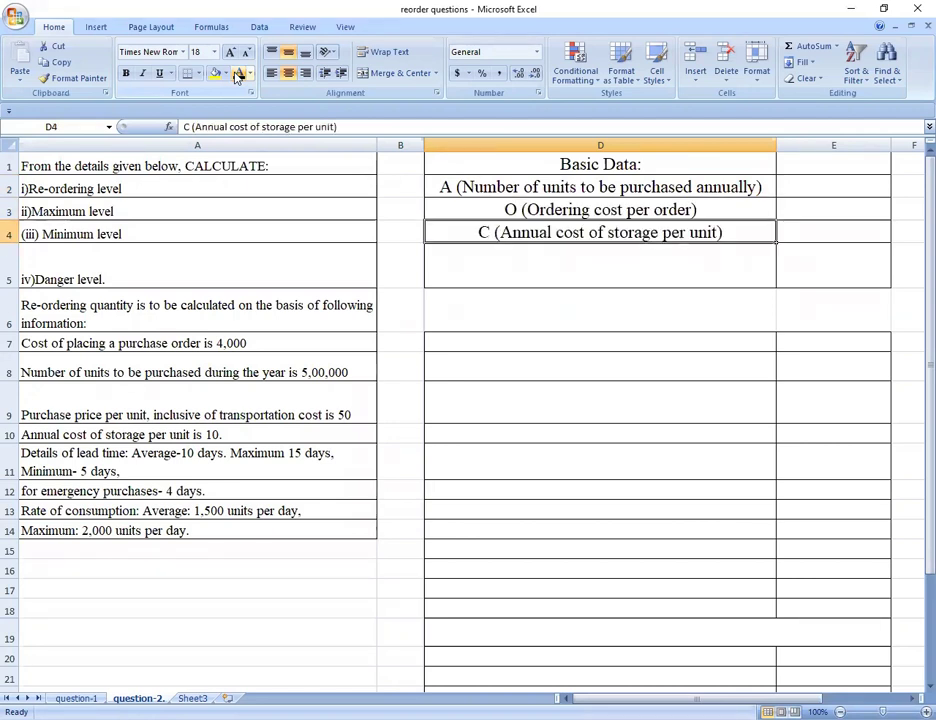
pyautogui.press('Down')
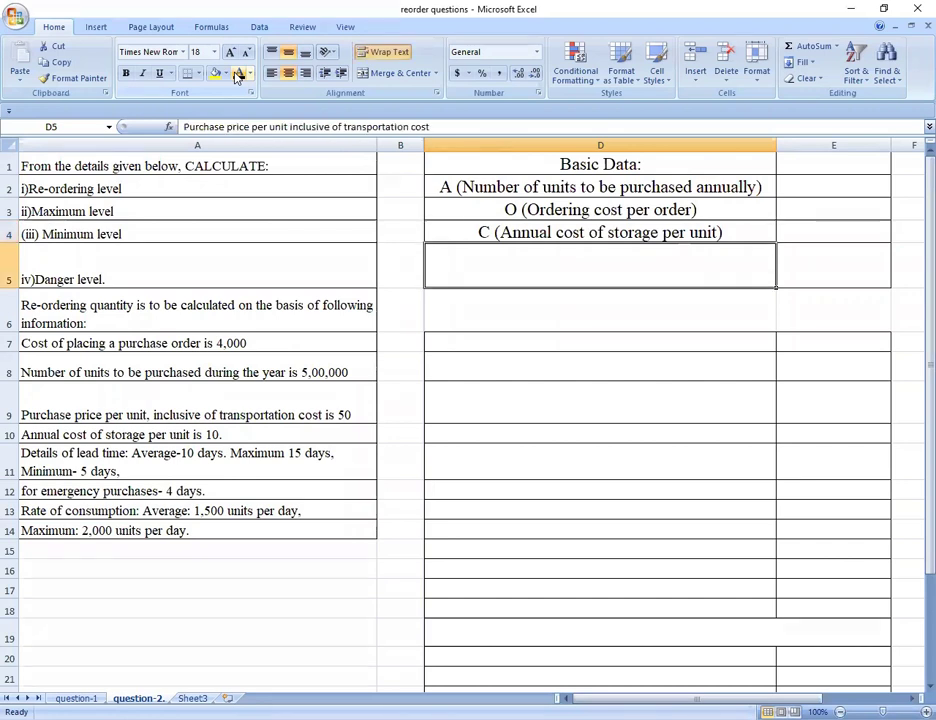
pyautogui.click(238, 75)
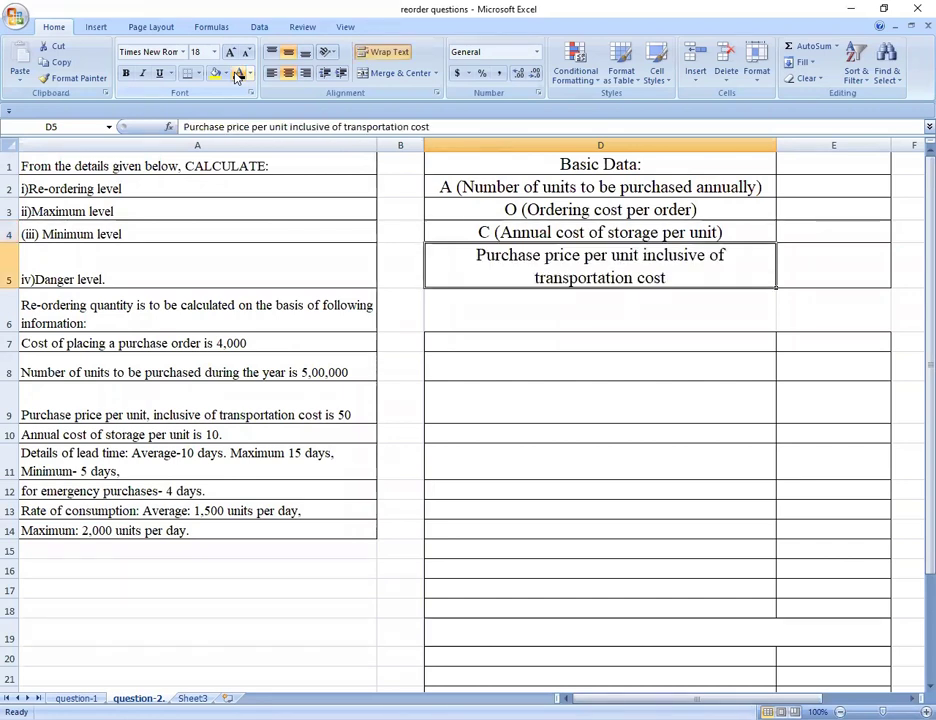
# Step: Reveal the Basic Data values in E2 to E5 with the Automatic font colour
pyautogui.press('Right')
pyautogui.press('Up')
pyautogui.press('Up')
pyautogui.press('Up')
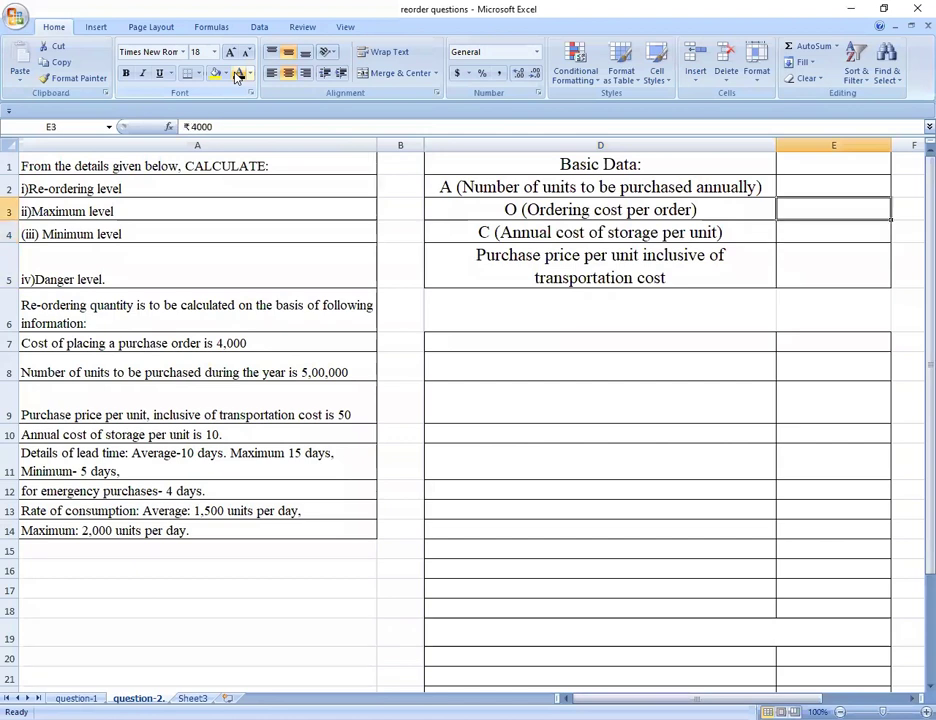
pyautogui.click(238, 75)
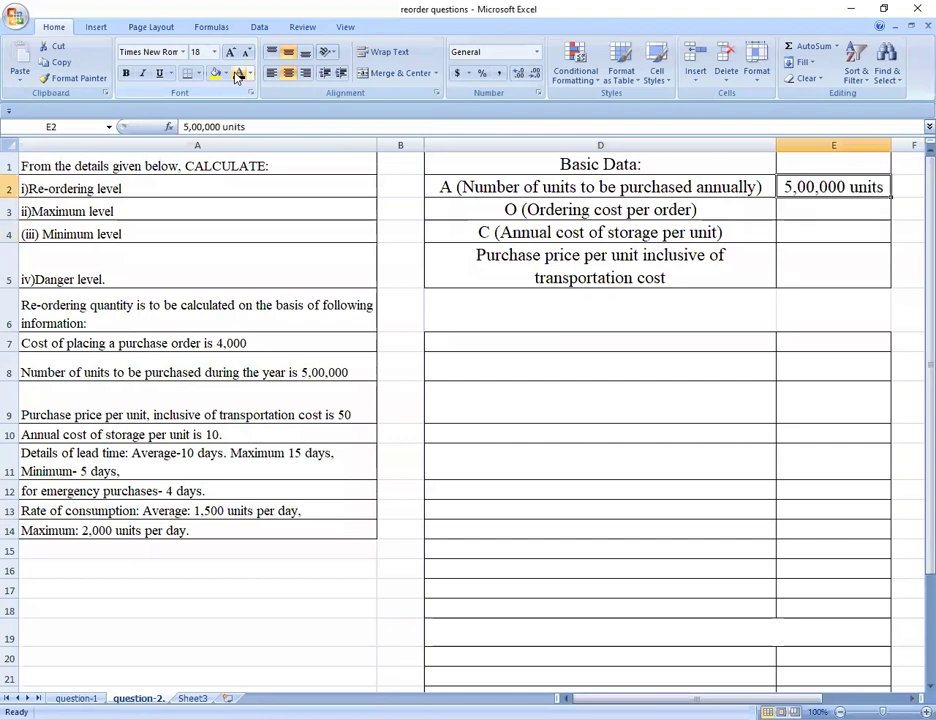
pyautogui.press('Down')
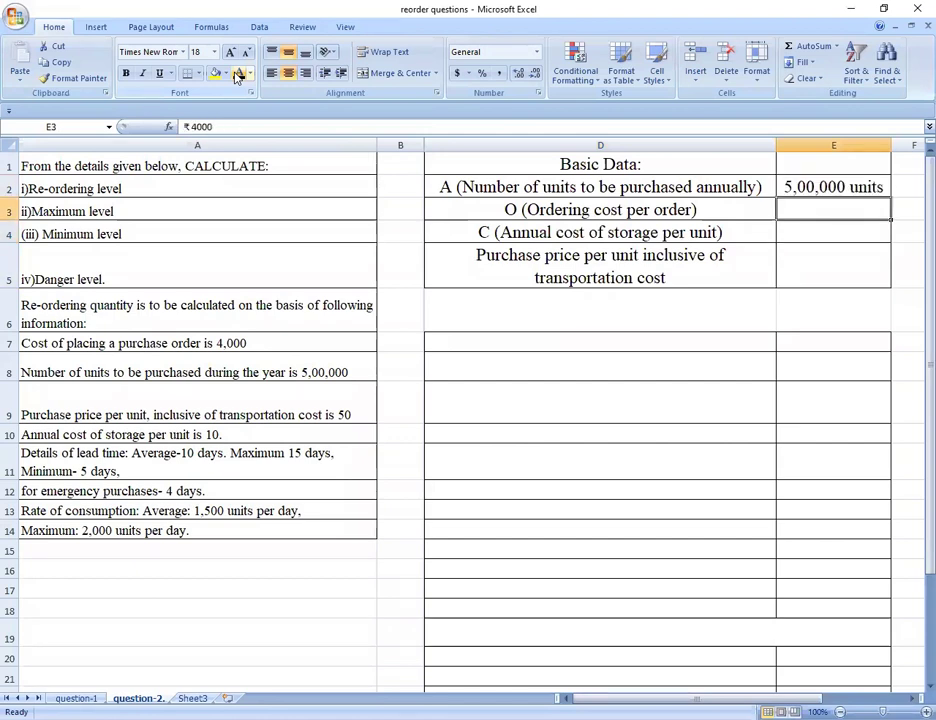
pyautogui.click(238, 75)
pyautogui.press('Down')
pyautogui.click(238, 75)
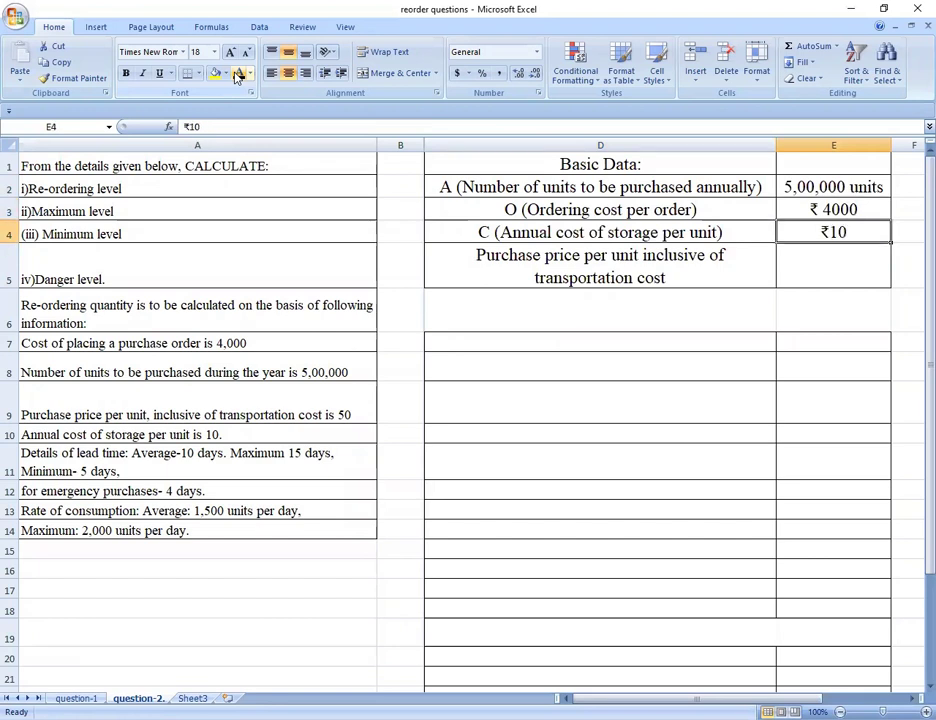
pyautogui.press('Down')
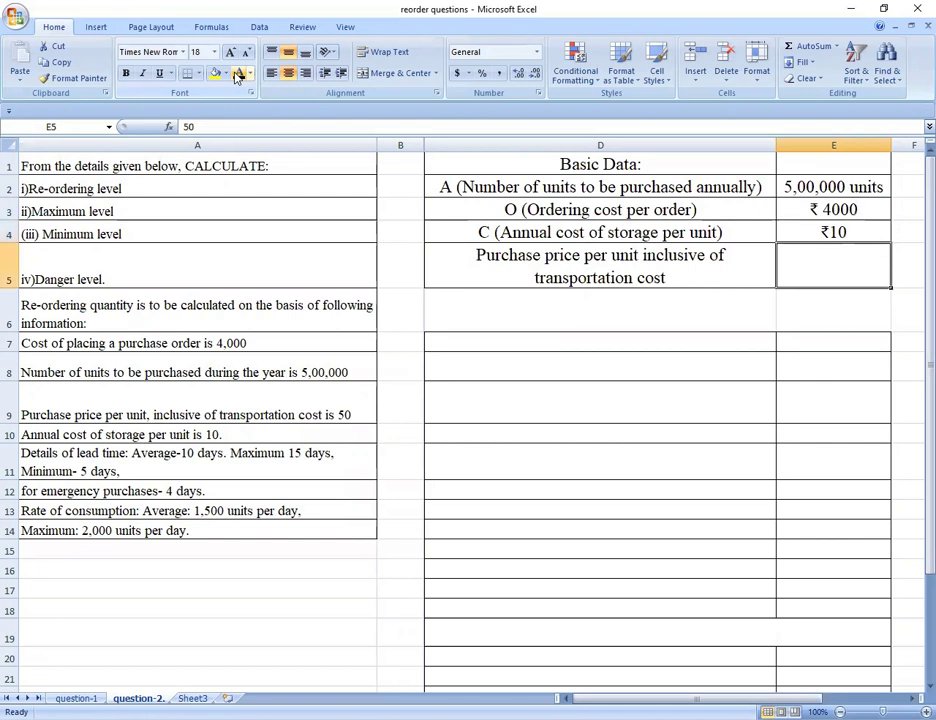
pyautogui.click(238, 75)
# Step: Reveal the re-ordering level heading in D7 and its formula text in D8 with the Automatic font colour
pyautogui.press('Down')
pyautogui.press('Down')
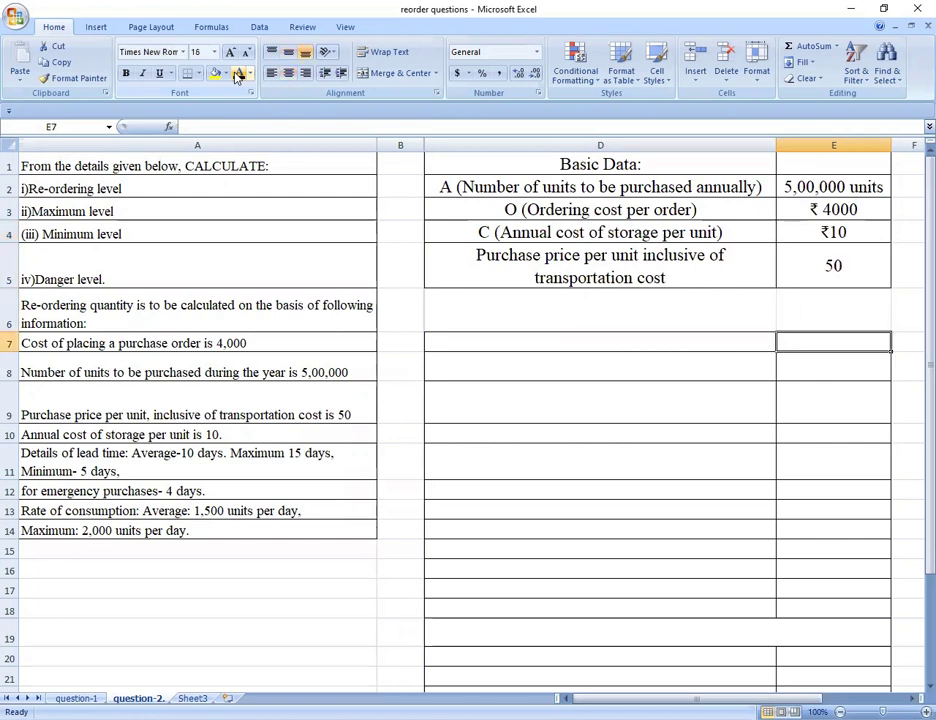
pyautogui.press('Left')
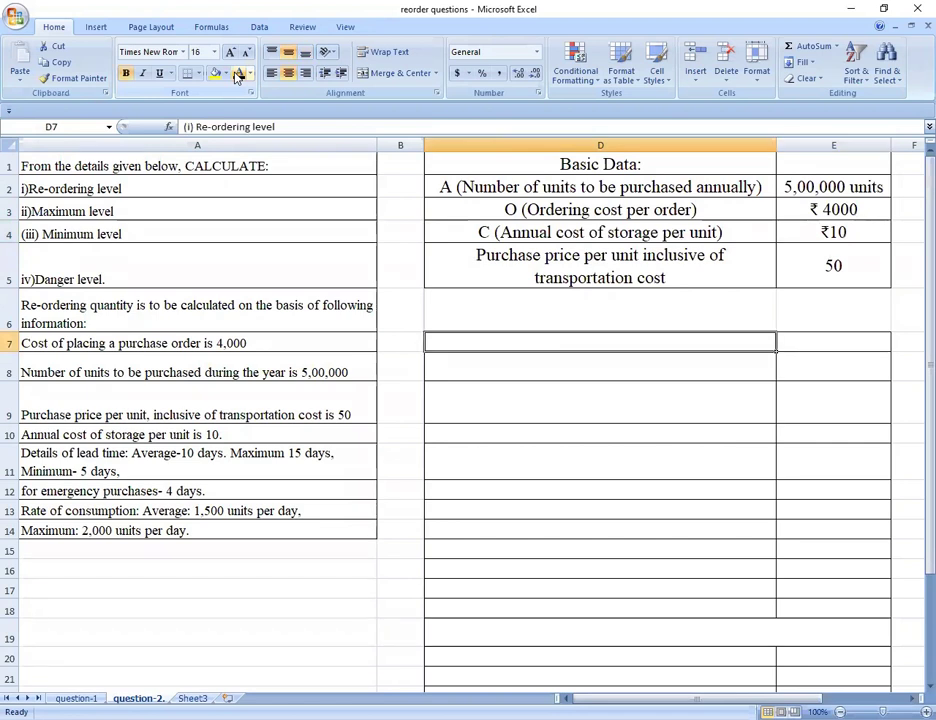
pyautogui.click(238, 75)
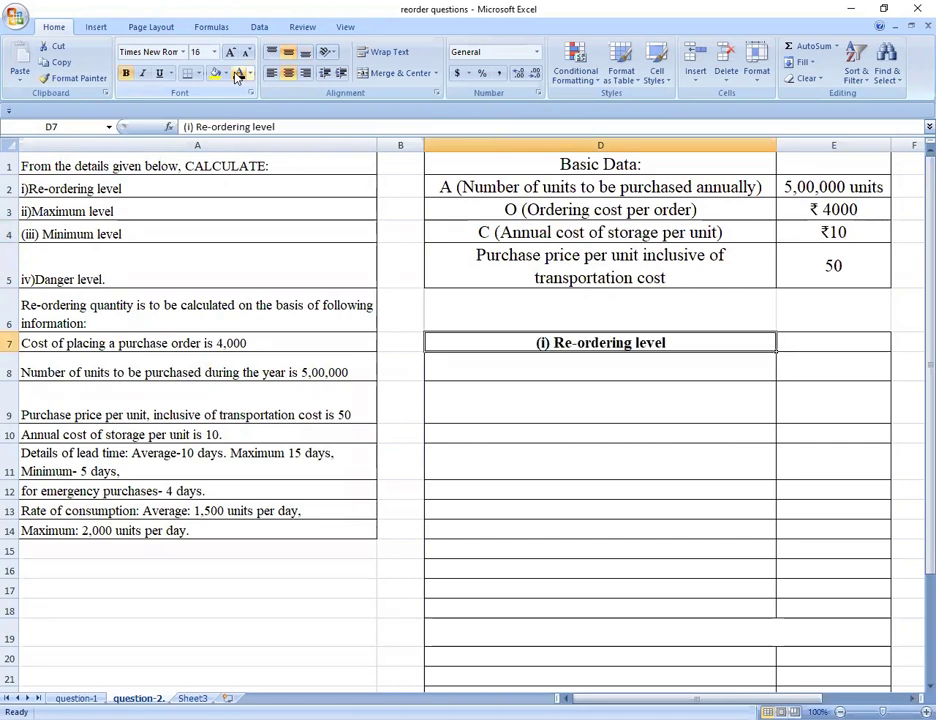
pyautogui.press('Down')
pyautogui.click(238, 76)
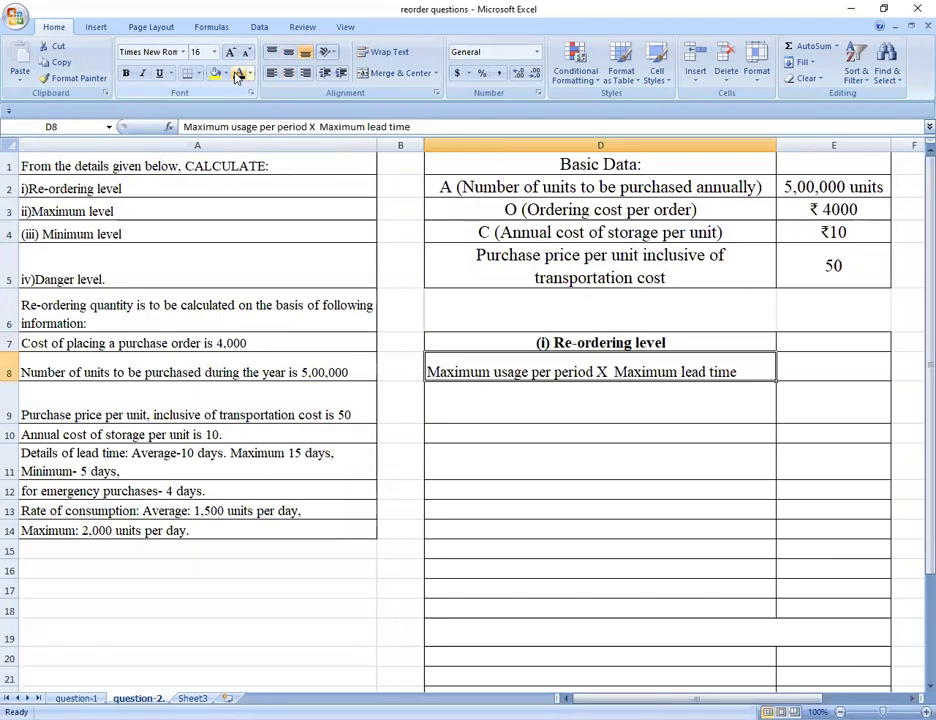
# Step: Reveal the re-ordering level working in D9 and its answer in E9 with the Automatic font colour
pyautogui.press('Down')
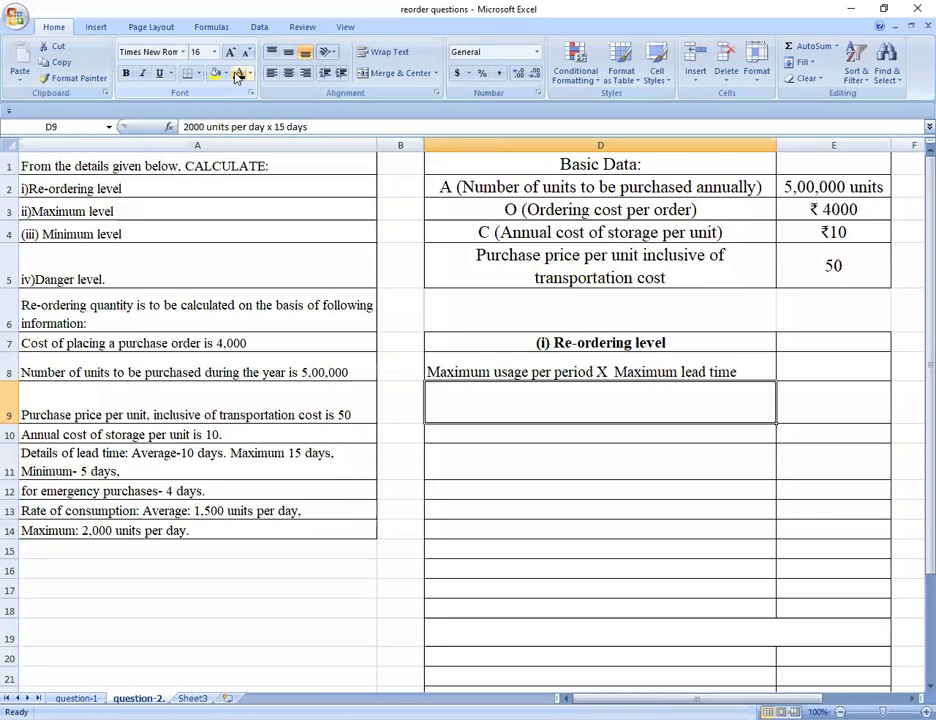
pyautogui.click(237, 77)
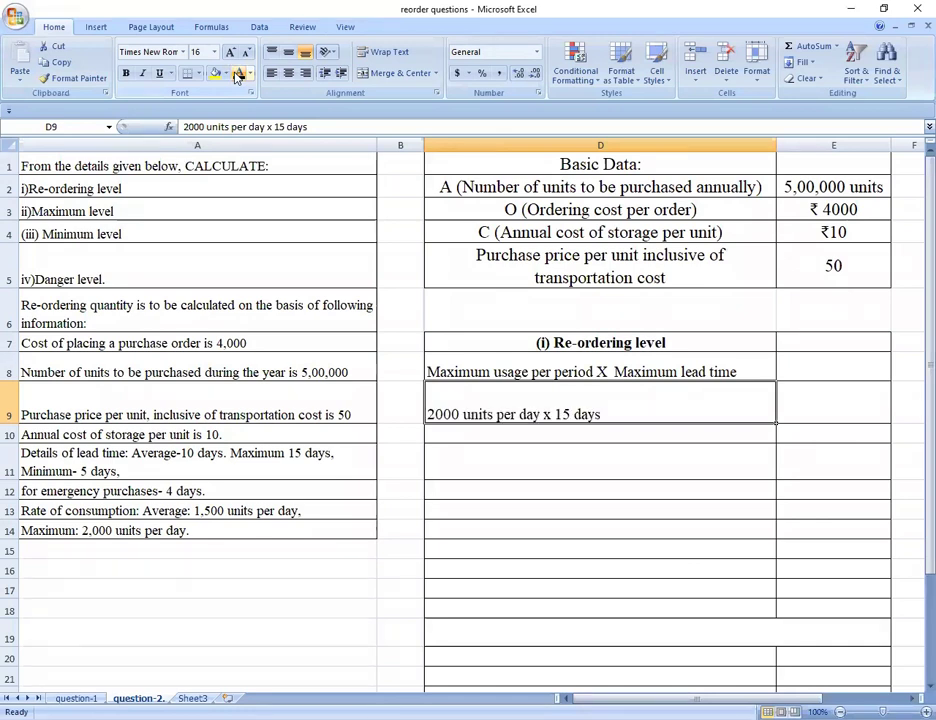
pyautogui.press('Right')
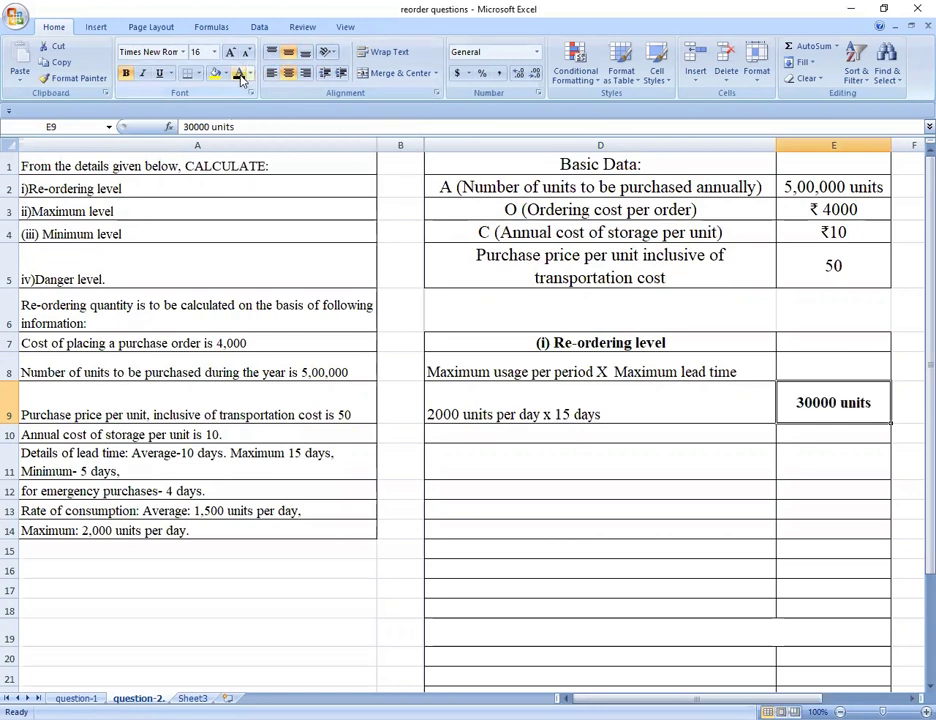
# Step: Reveal the maximum level heading in D10 and its formula text in D11 with the Automatic font colour
pyautogui.press('Right')
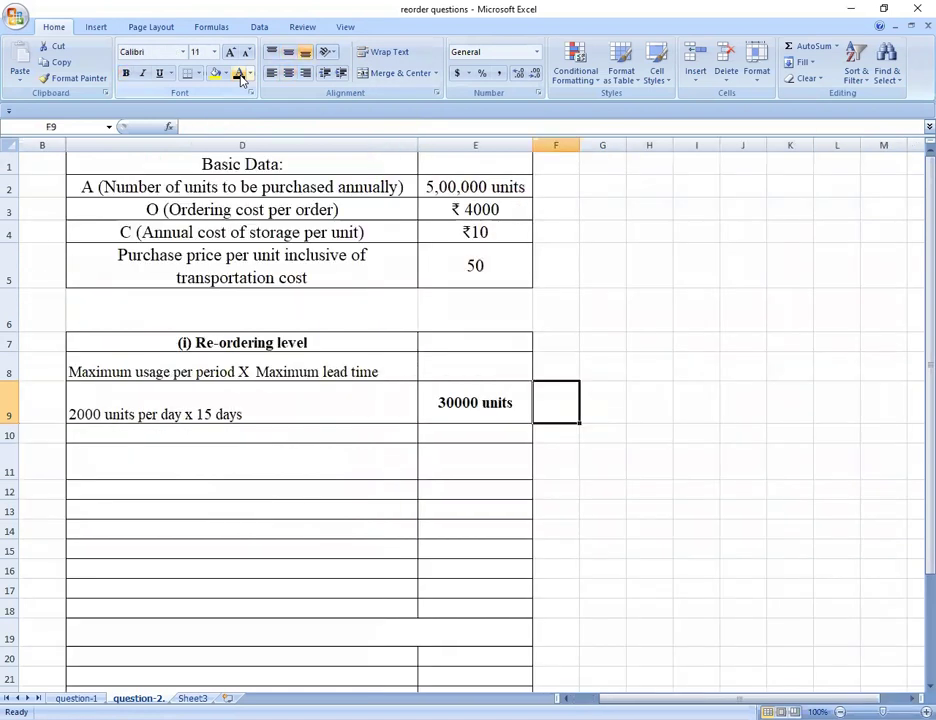
pyautogui.press('Left')
pyautogui.press('Left')
pyautogui.press('Left')
pyautogui.press('Left')
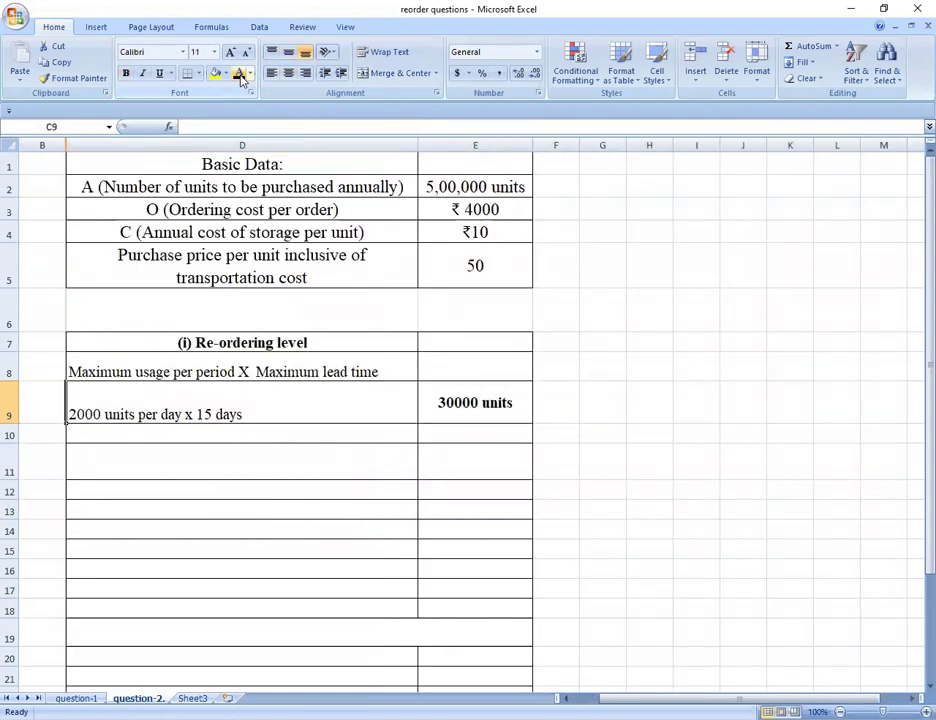
pyautogui.press('Right')
pyautogui.press('Right')
pyautogui.press('Down')
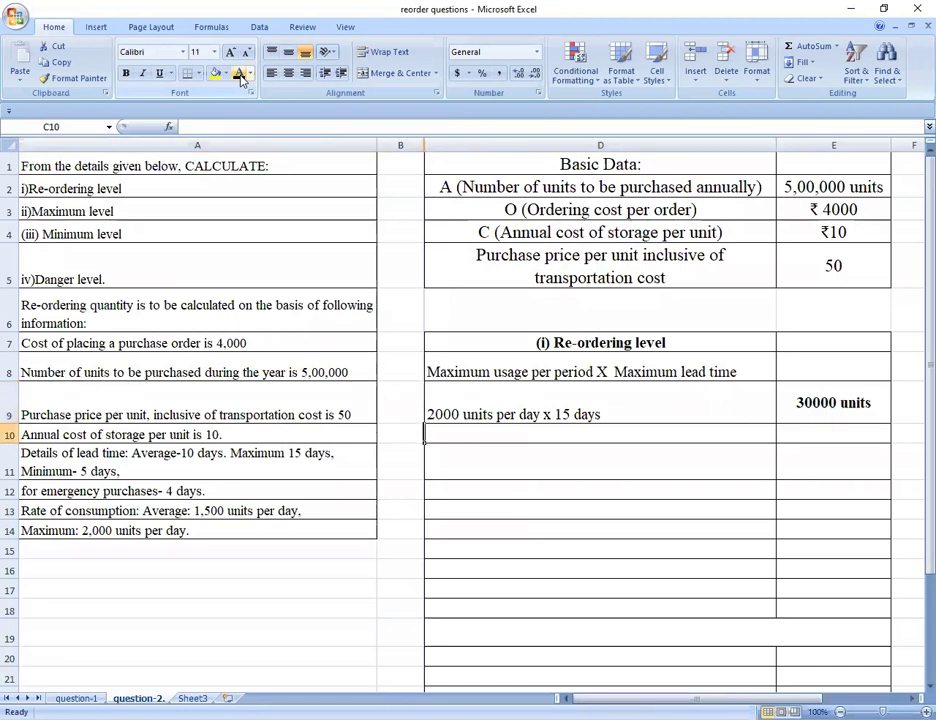
pyautogui.press('Right')
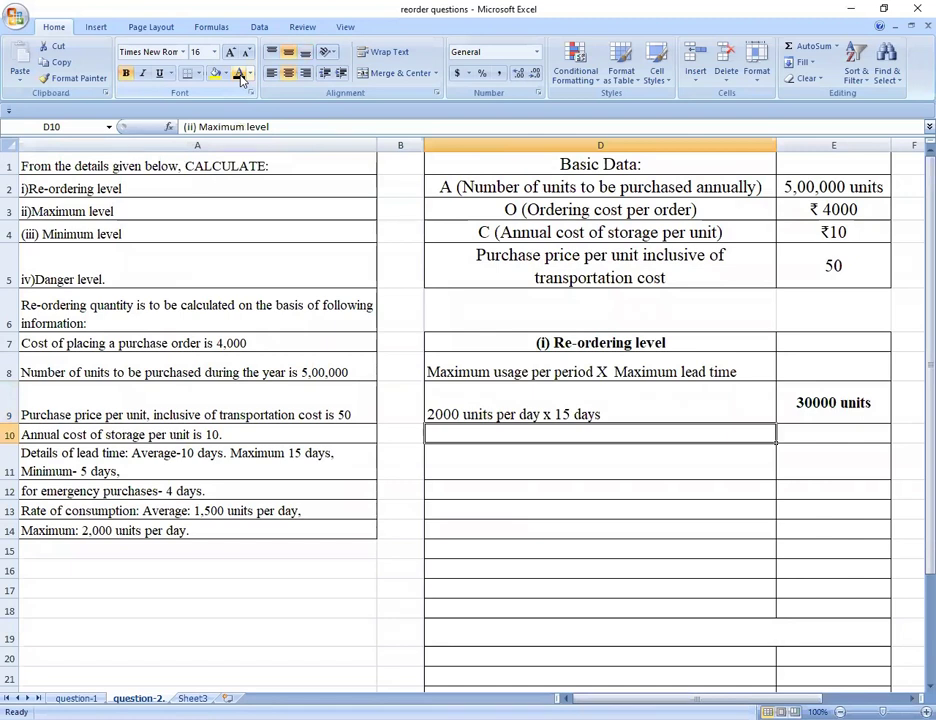
pyautogui.click(239, 76)
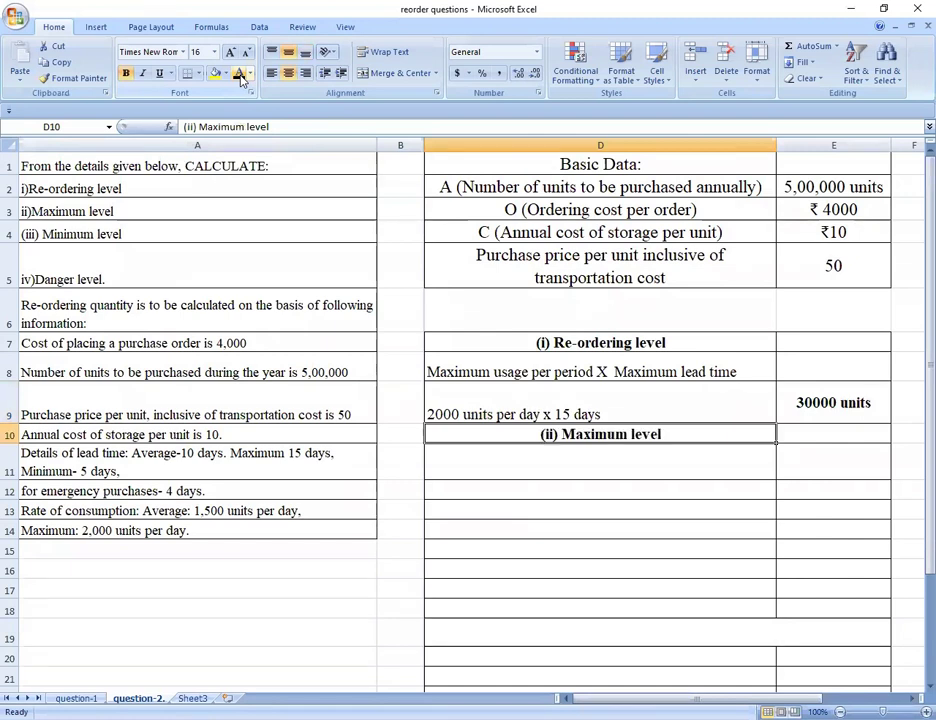
pyautogui.press('Down')
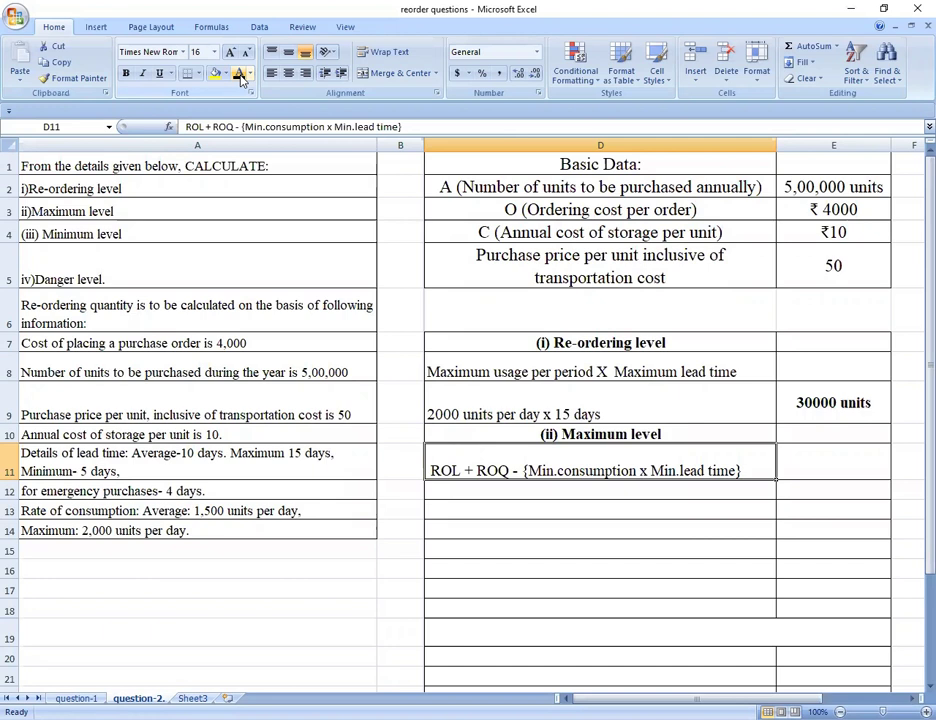
# Step: Reveal the EOQ/ROQ formula in D12, its square root working in D13 and the answer in E13 with the Automatic font colour
pyautogui.press('Return')
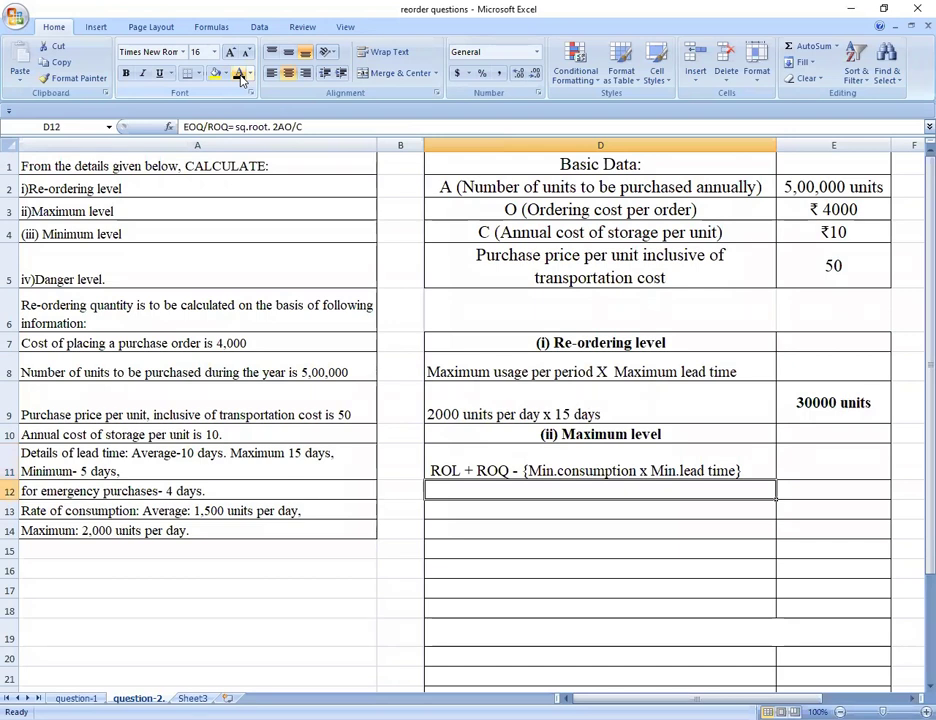
pyautogui.click(240, 77)
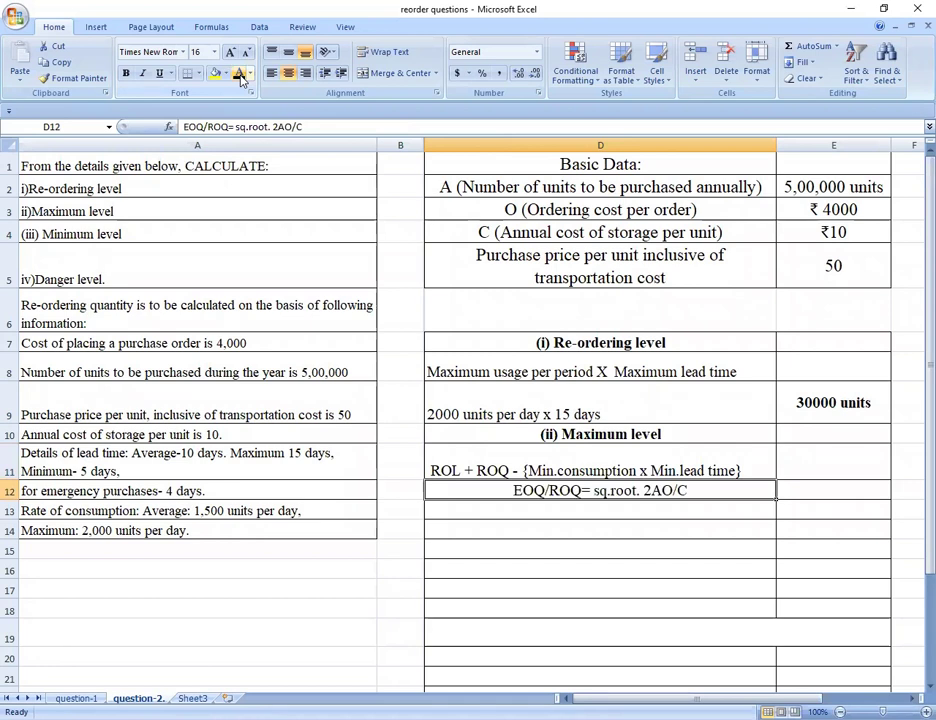
pyautogui.press('Tab')
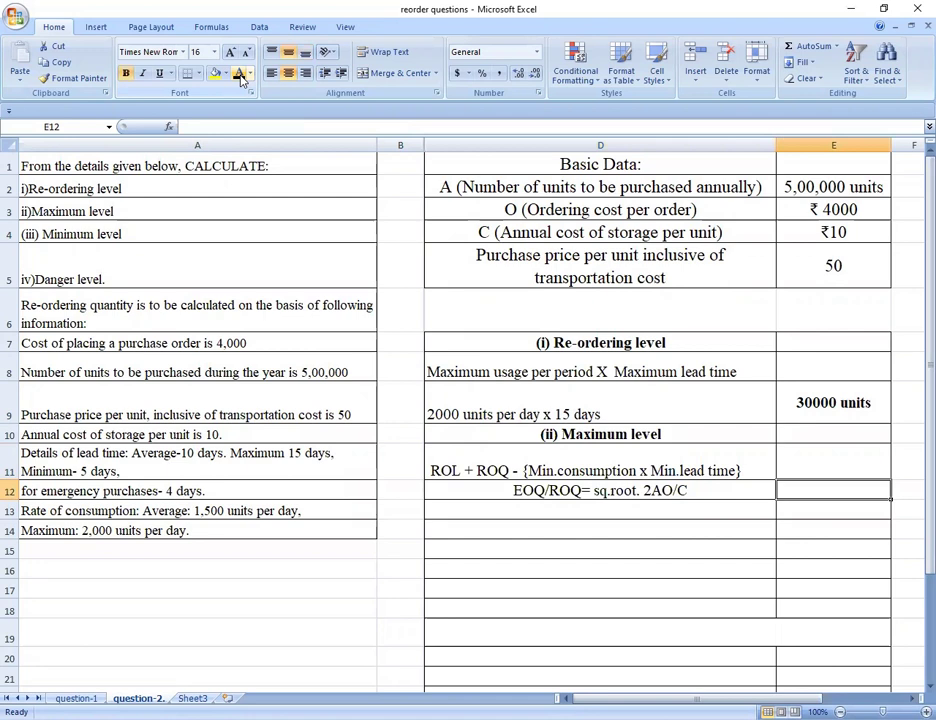
pyautogui.press('Down')
pyautogui.press('Left')
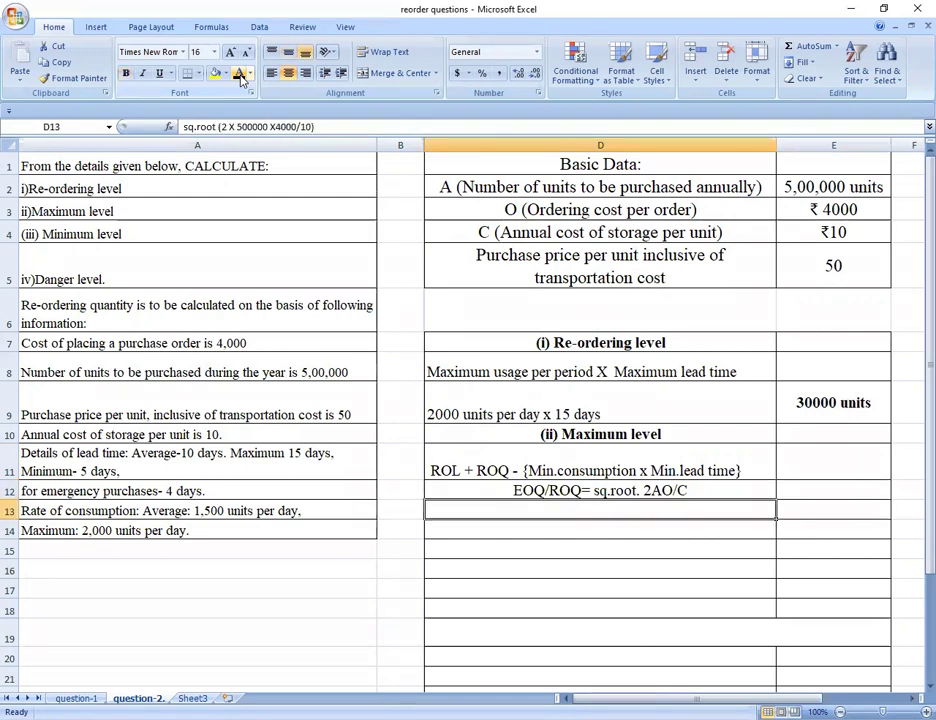
pyautogui.click(240, 78)
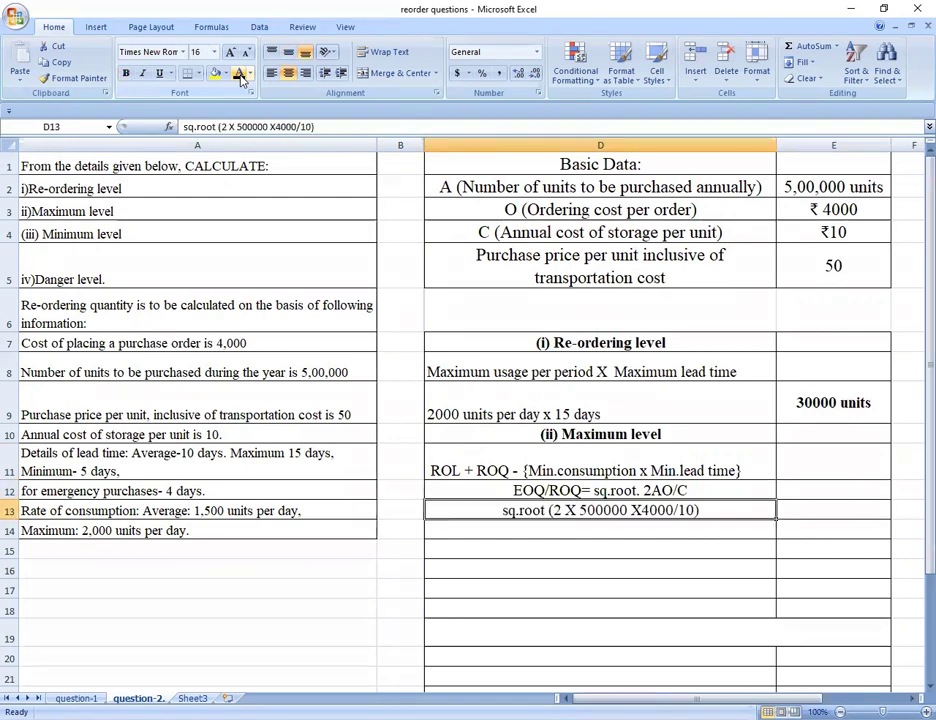
pyautogui.press('Tab')
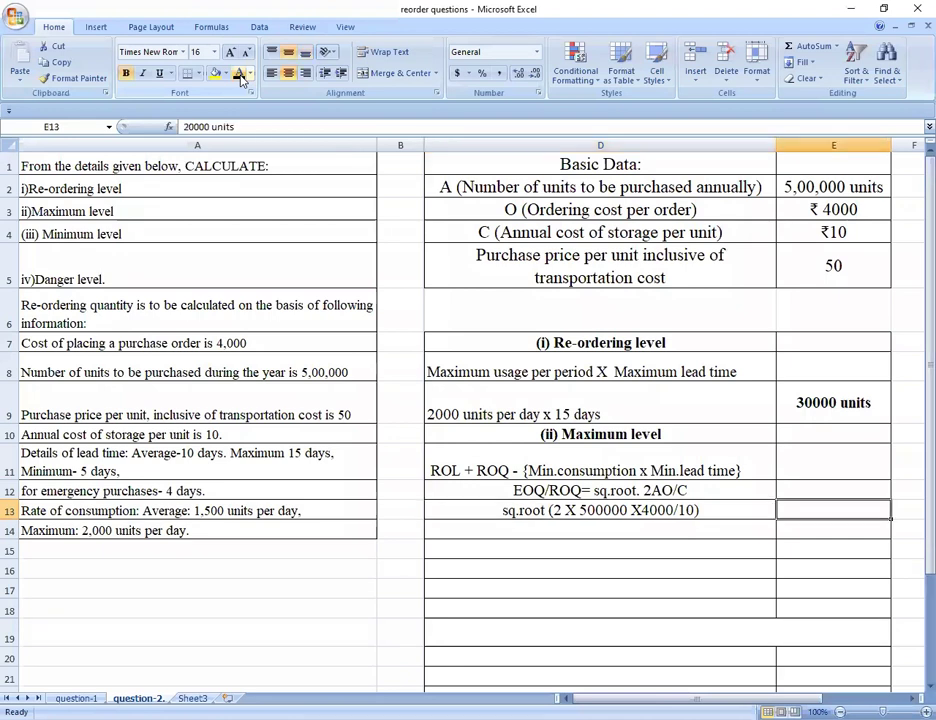
pyautogui.click(240, 78)
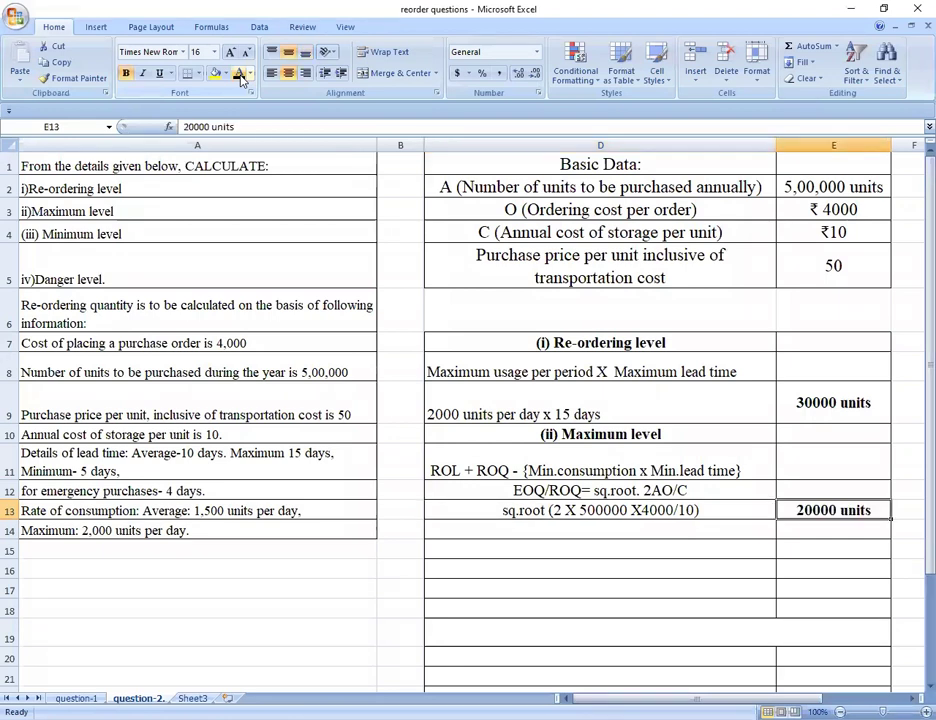
# Step: Reveal the average consumption formula in D15, its working in D16 and the answer in E16 with the Automatic font colour
pyautogui.press('Return')
pyautogui.press('Left')
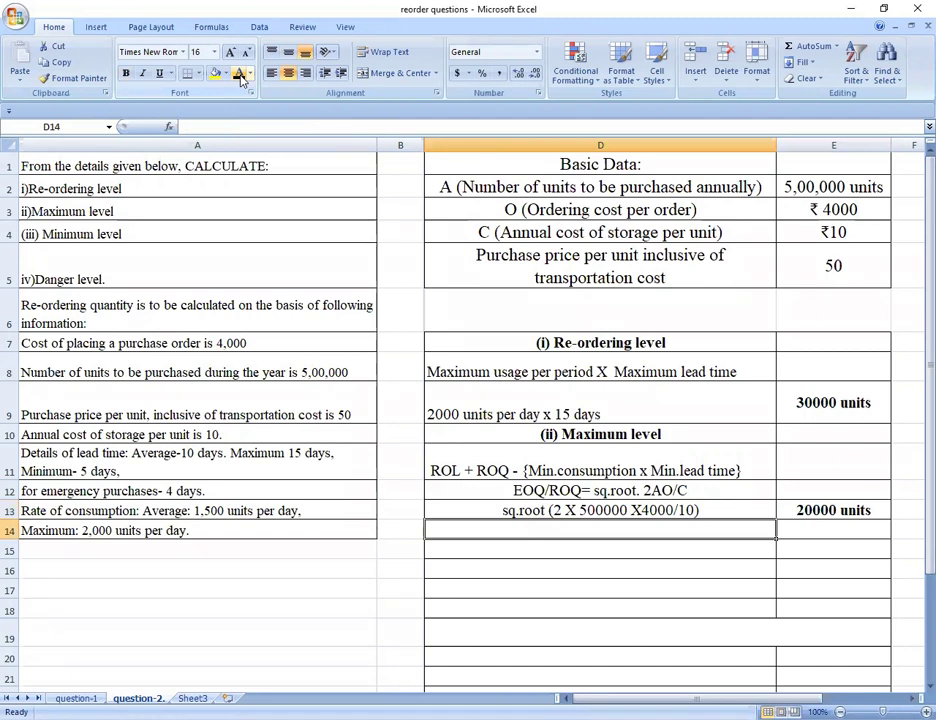
pyautogui.press('Down')
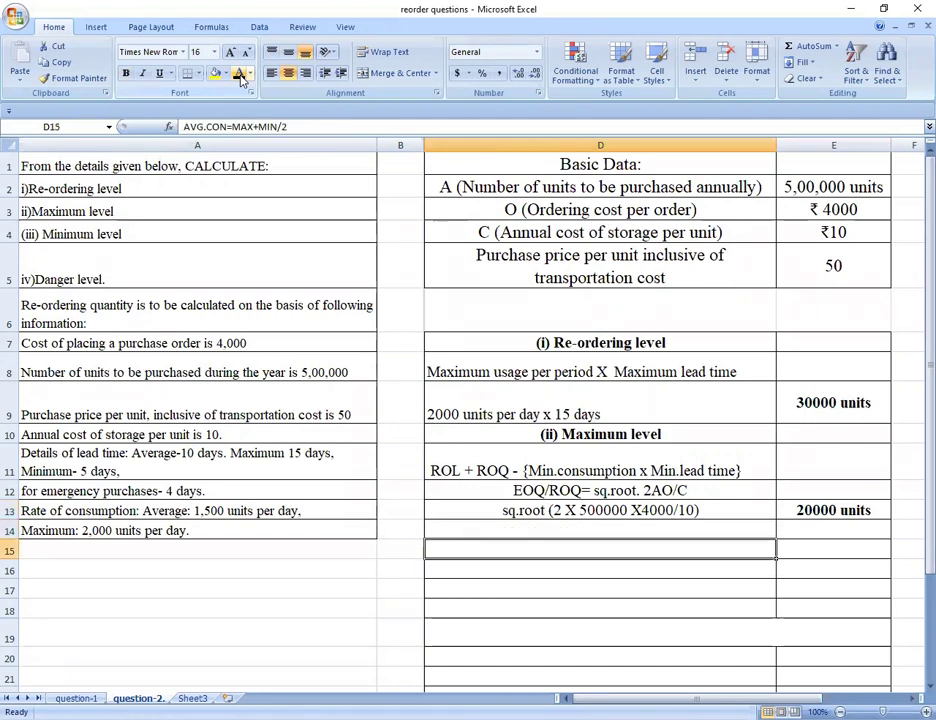
pyautogui.click(240, 77)
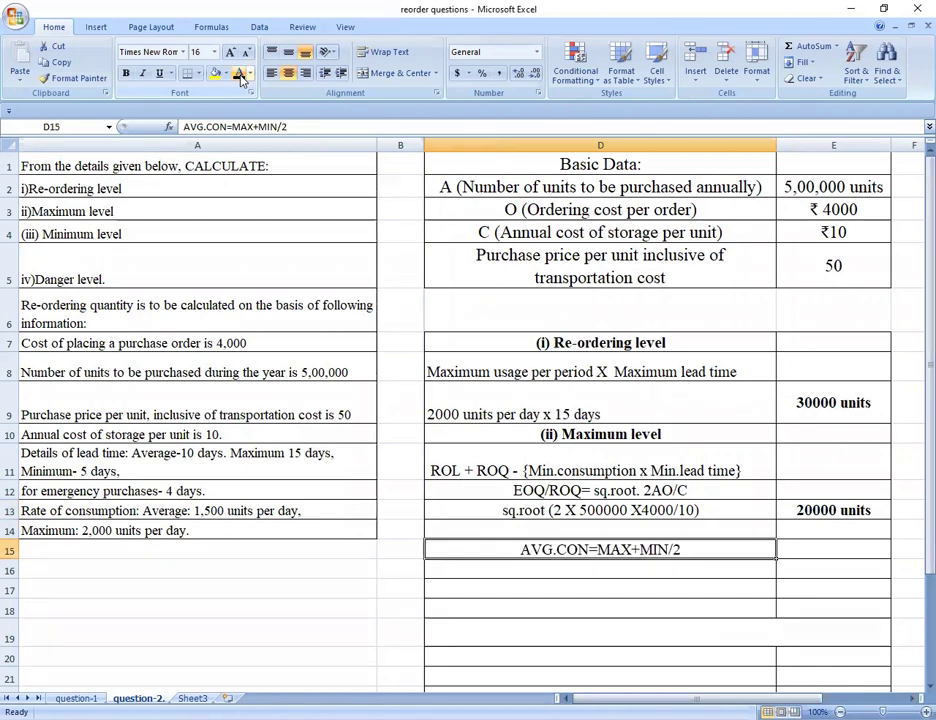
pyautogui.press('Down')
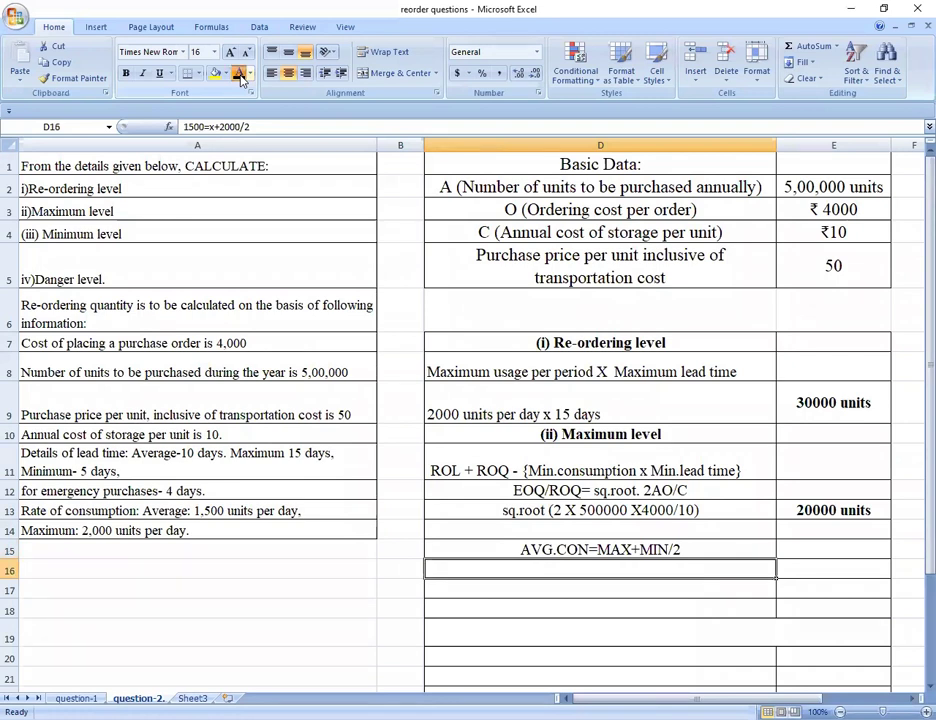
pyautogui.click(240, 77)
pyautogui.press('Right')
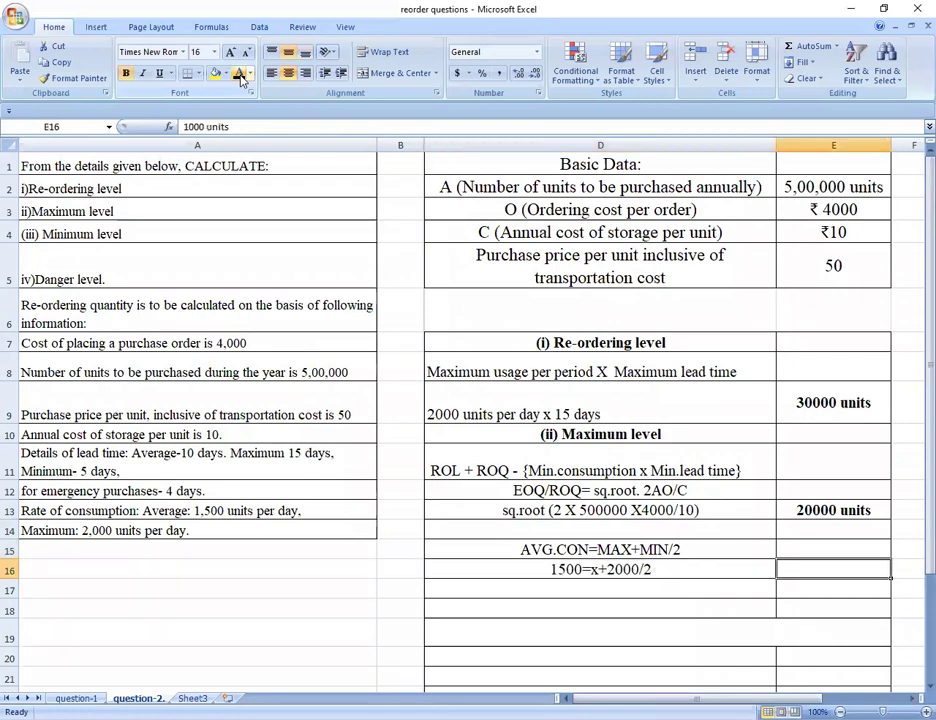
pyautogui.click(240, 77)
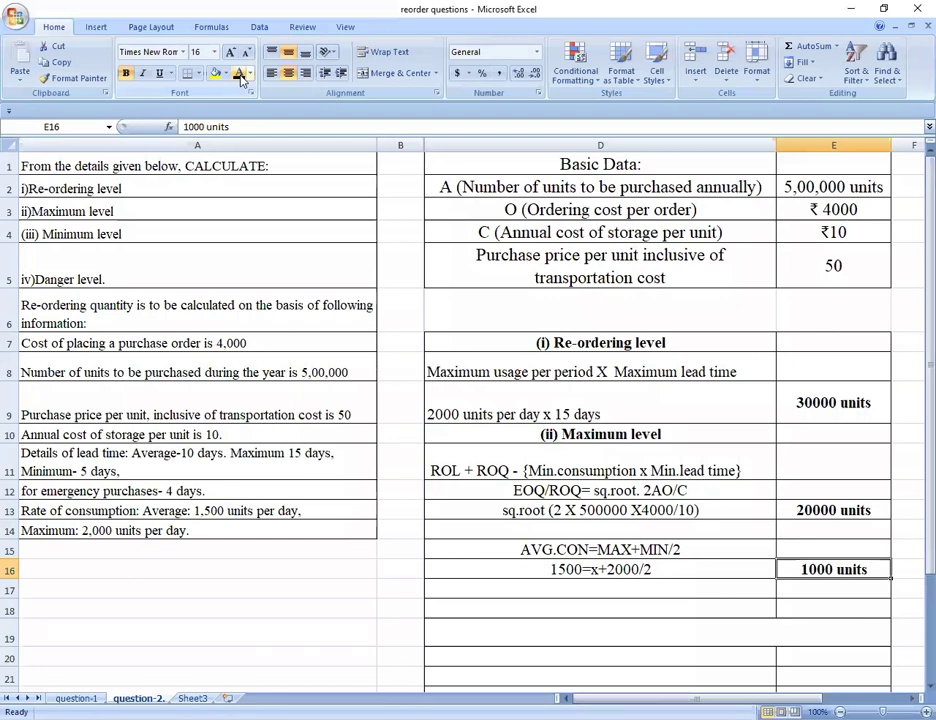
# Step: Reveal the maximum level working in D17 and its answer in E17 with the Automatic font colour
pyautogui.press('Down')
pyautogui.press('Left')
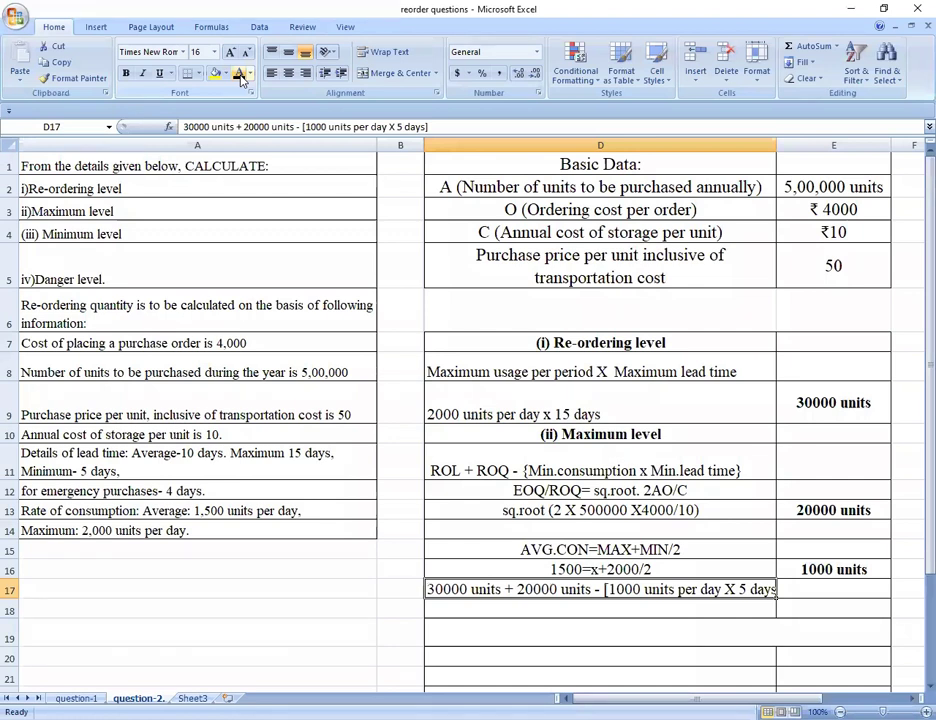
pyautogui.press('Right')
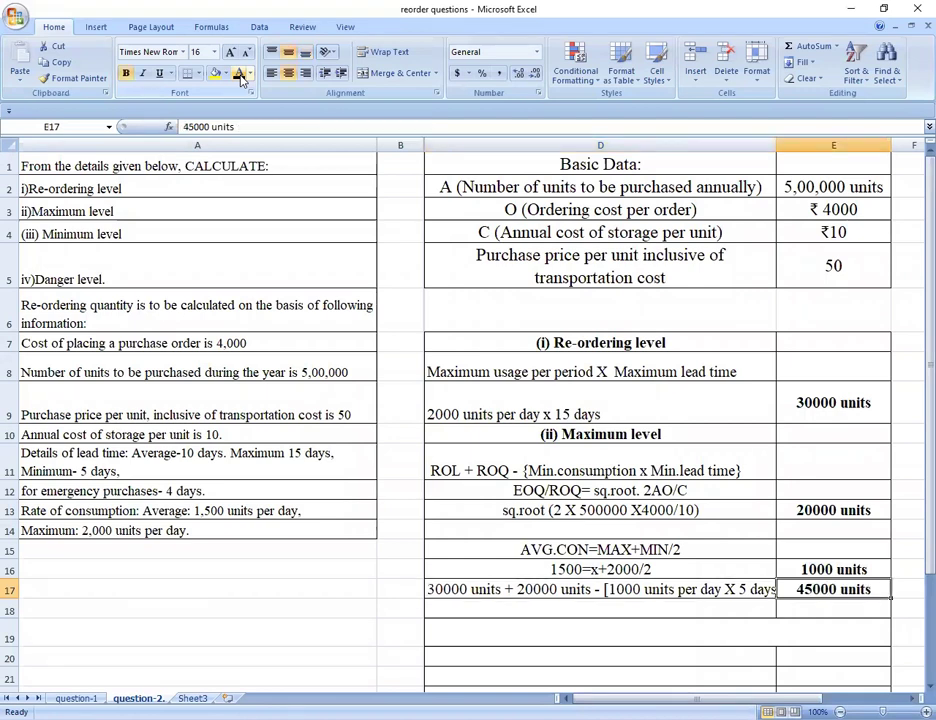
# Step: Reveal the minimum level heading in D18 with the Automatic font colour
pyautogui.press('Down')
pyautogui.press('Down')
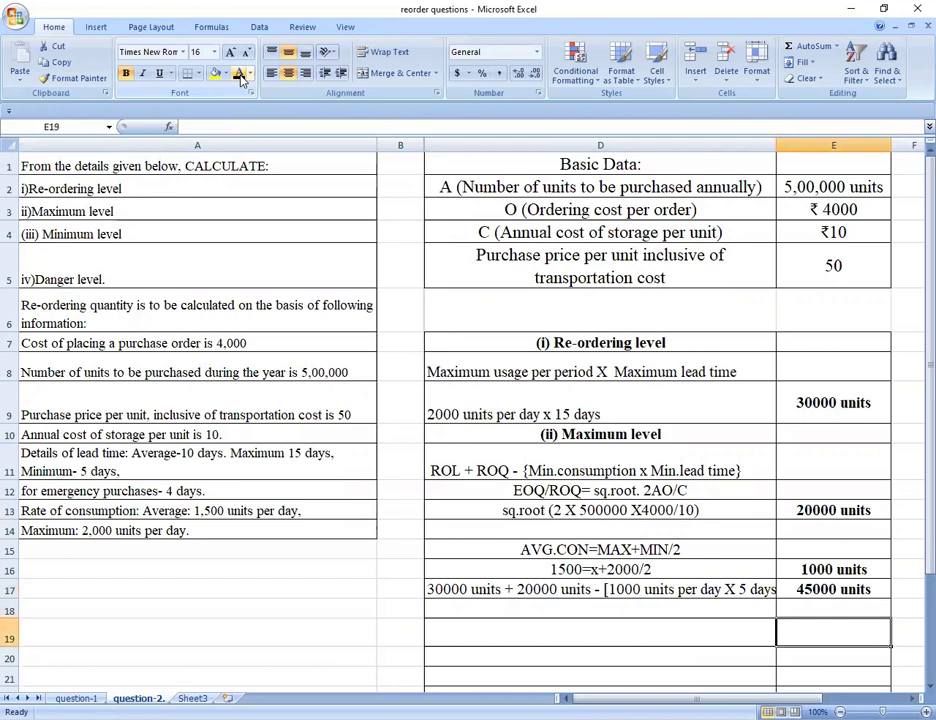
pyautogui.press('Up')
pyautogui.press('Left')
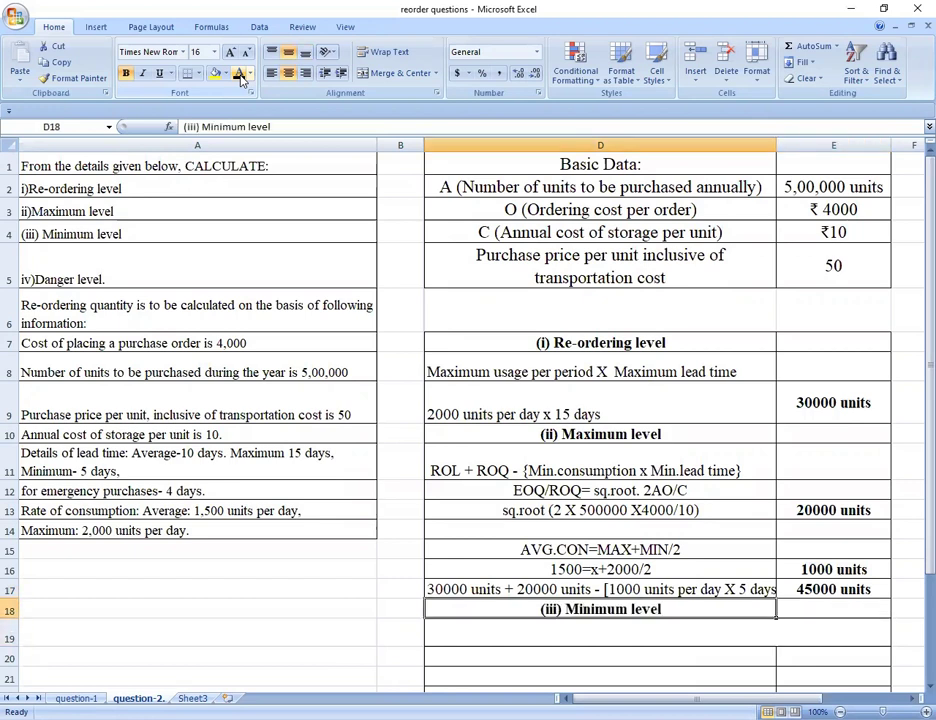
# Step: Reveal the minimum level formula in D19, its working in D20 and the answer in E20 with the Automatic font colour
pyautogui.press('Down')
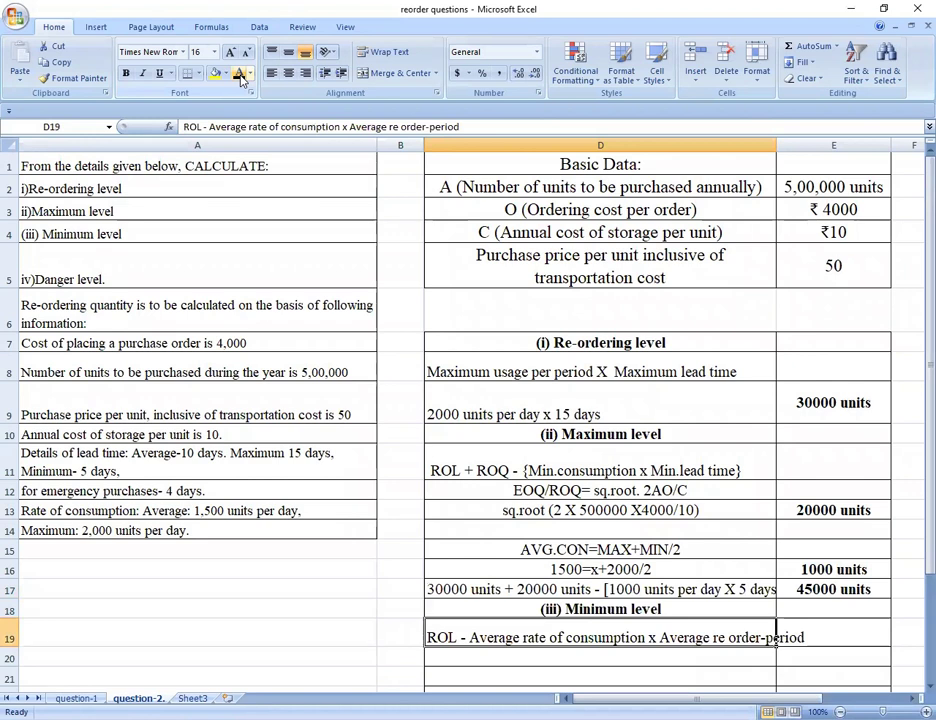
pyautogui.press('Return')
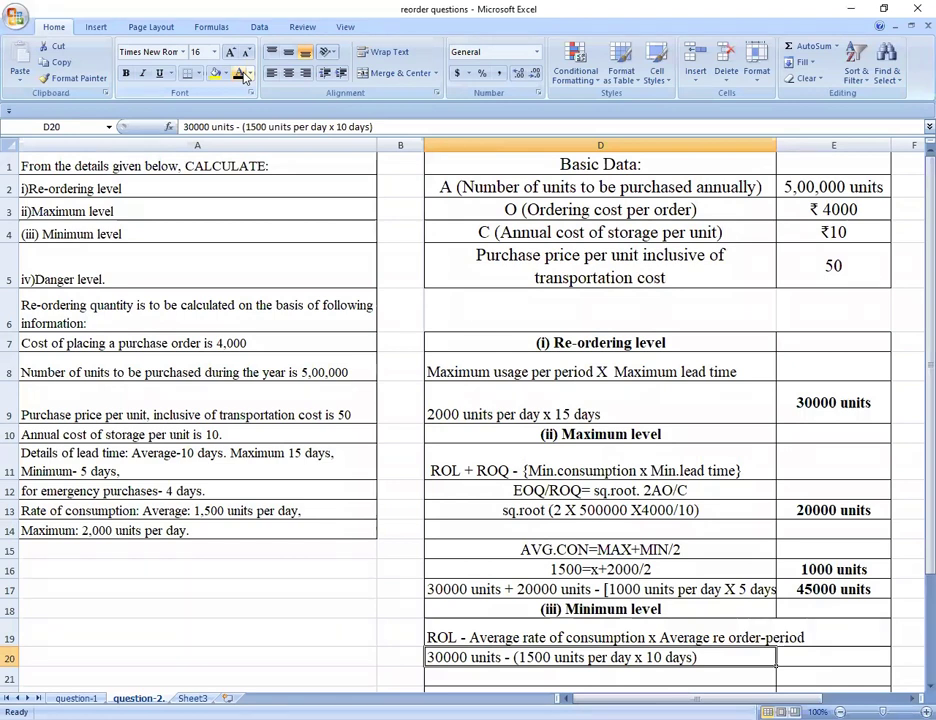
pyautogui.press('Right')
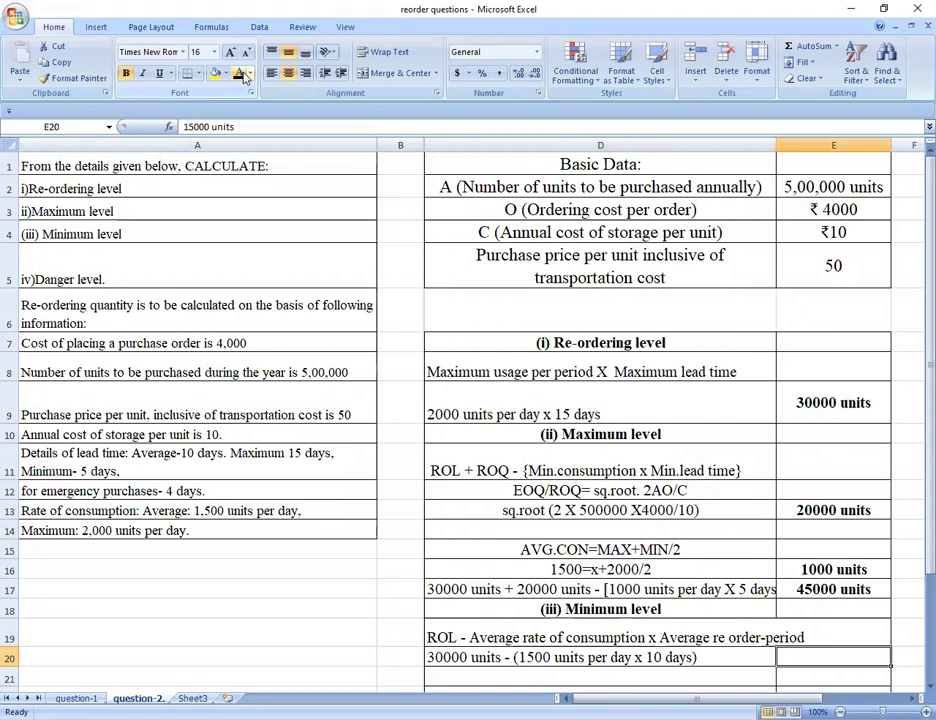
pyautogui.click(244, 77)
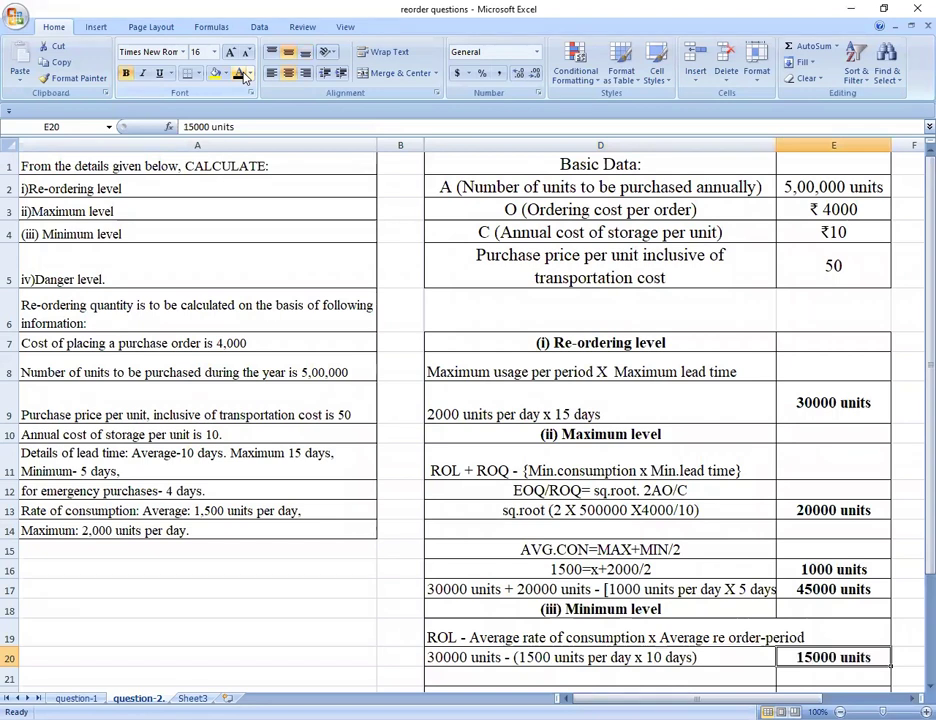
# Step: Reveal the danger level heading in D21 and its formula in D22 with the Automatic font colour
pyautogui.press('Down')
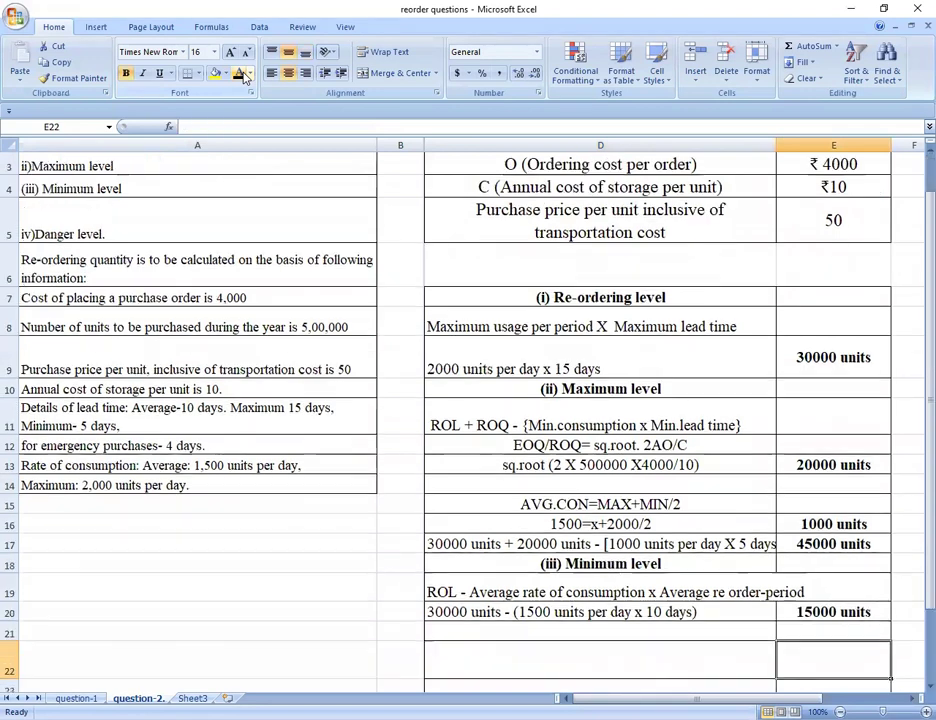
pyautogui.press('Left')
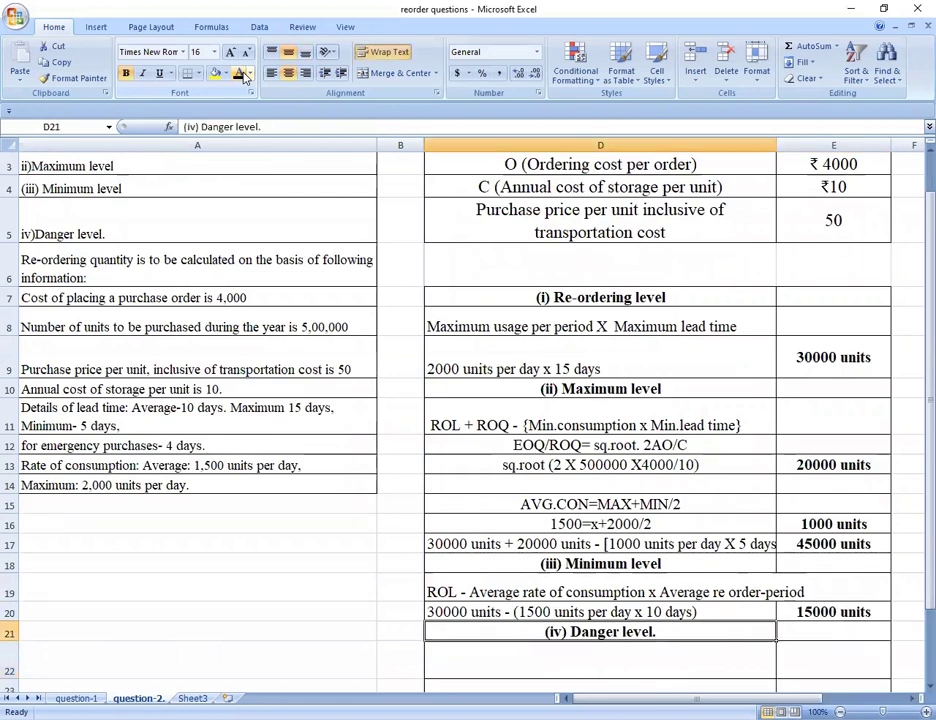
pyautogui.press('Down')
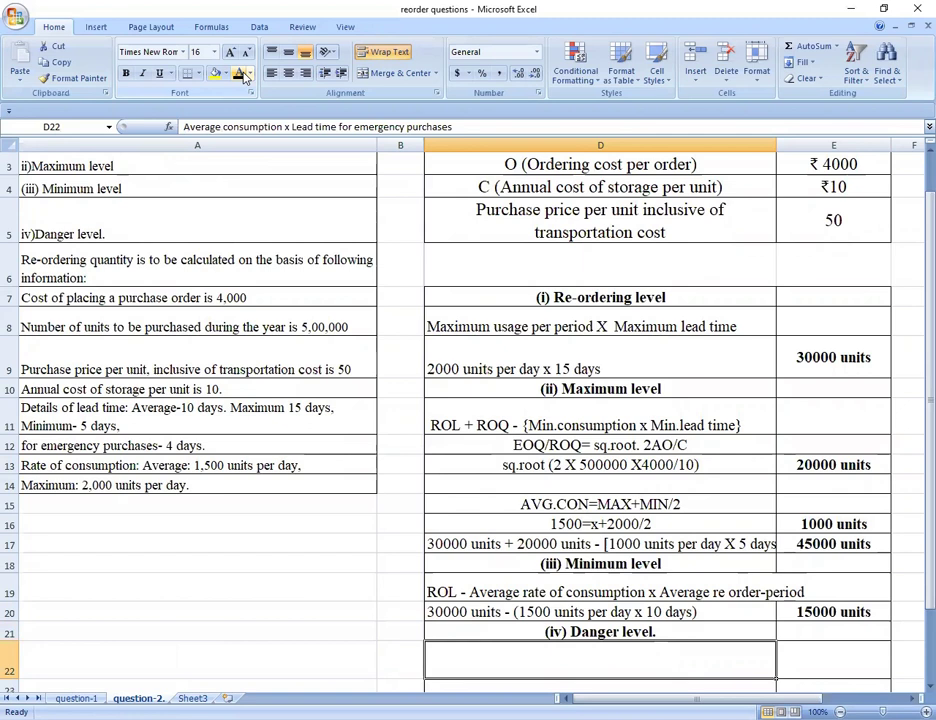
pyautogui.click(240, 75)
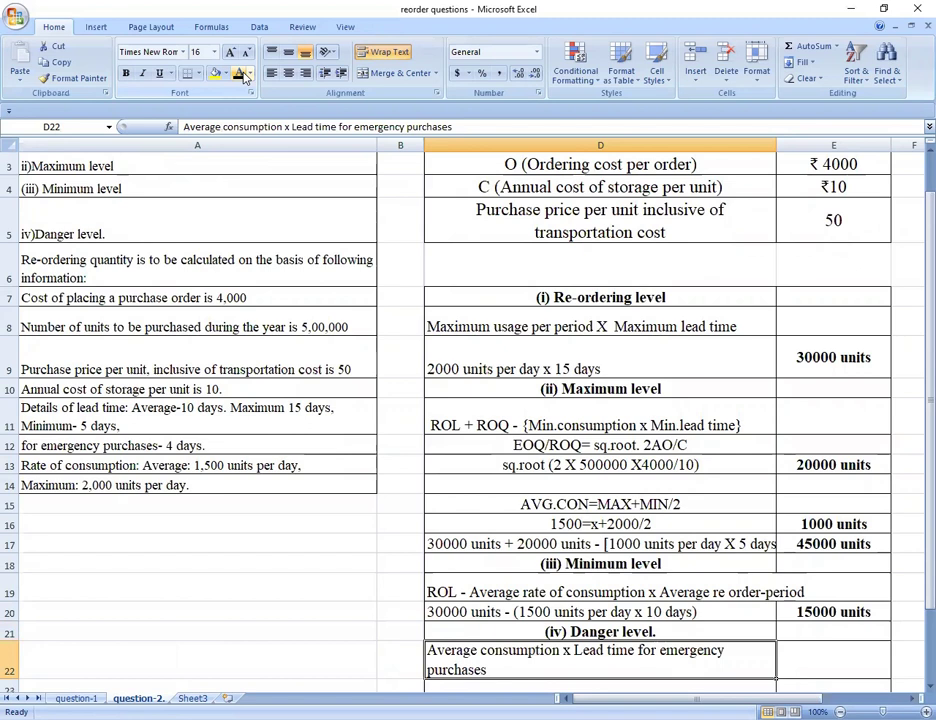
# Step: Reveal the danger level working in D23 and its answer in E23 with the Automatic font colour
pyautogui.press('Return')
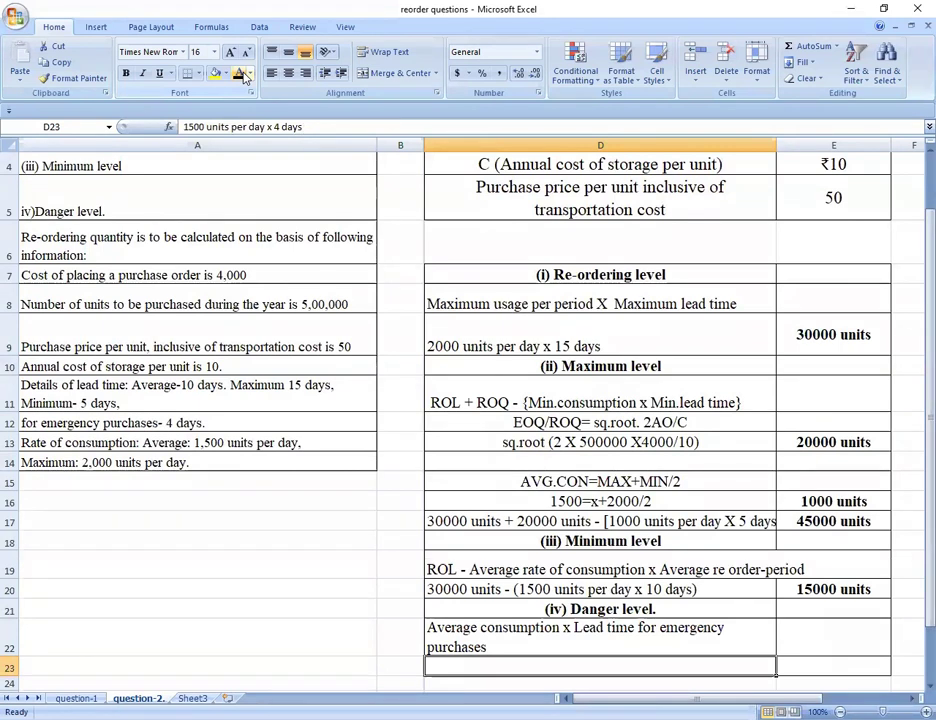
pyautogui.click(243, 77)
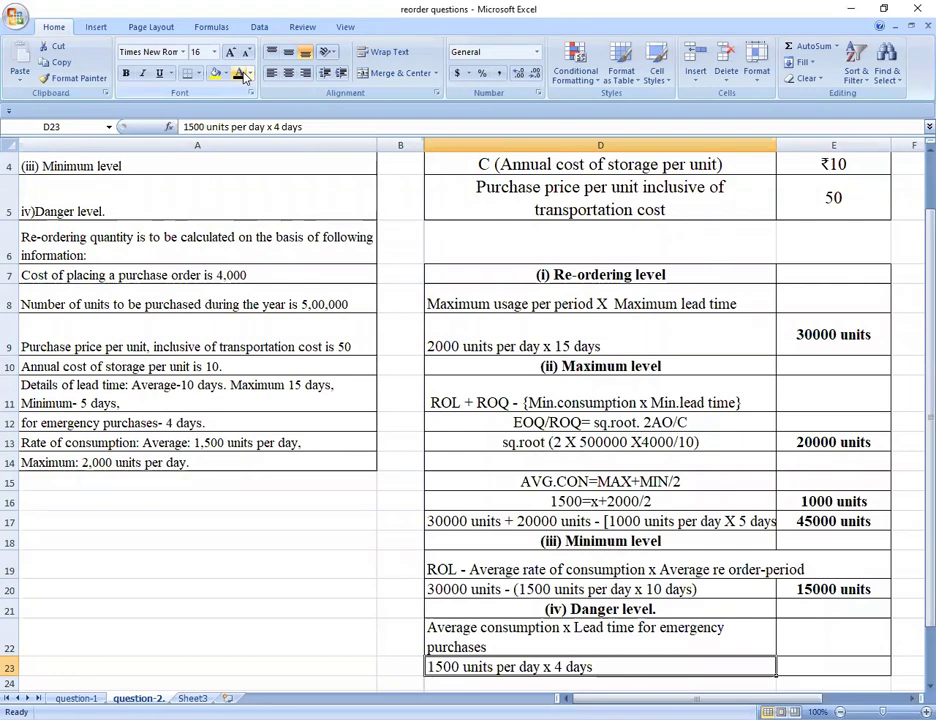
pyautogui.press('Right')
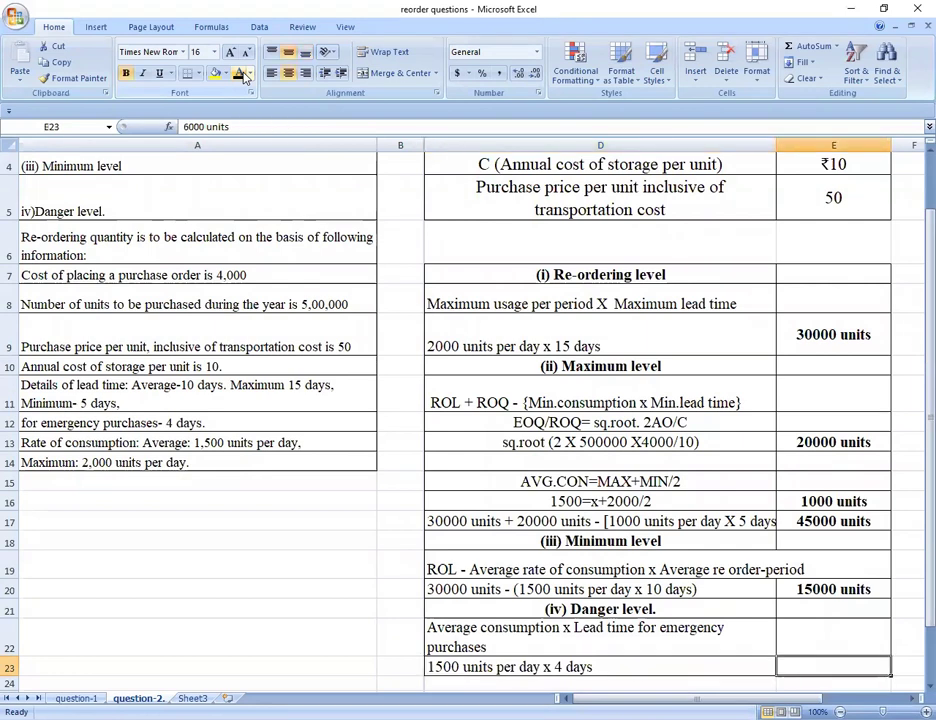
pyautogui.click(243, 77)
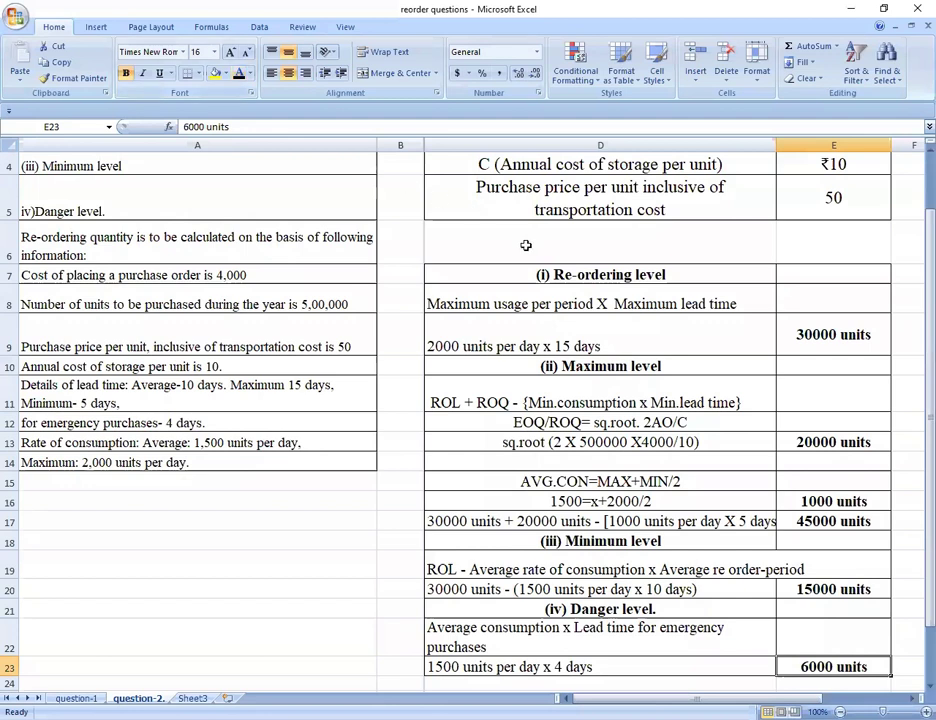
pyautogui.scroll(1, 470, 245)
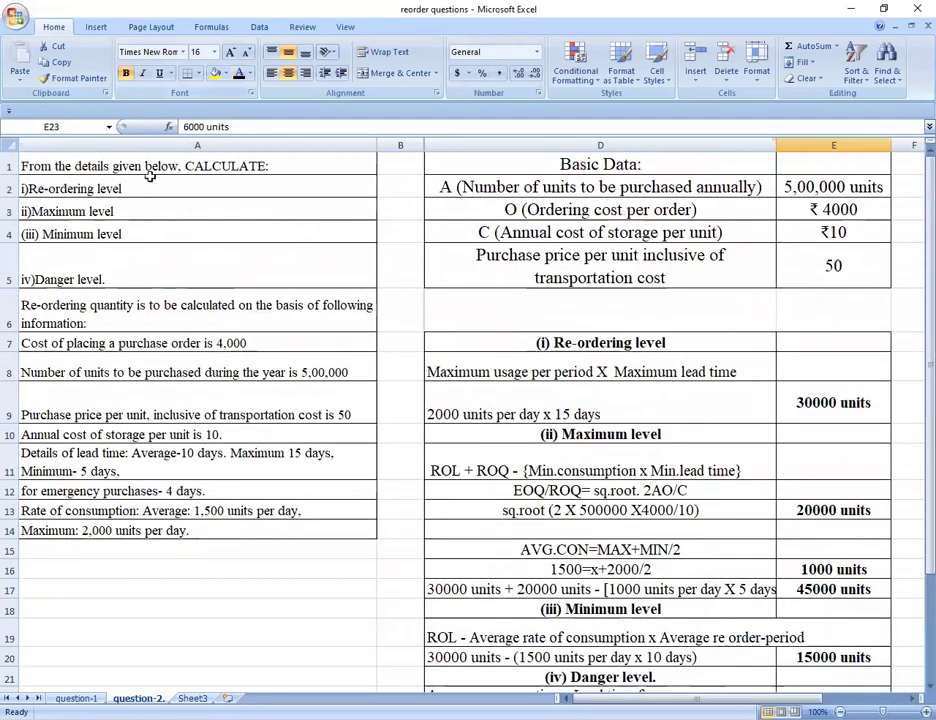